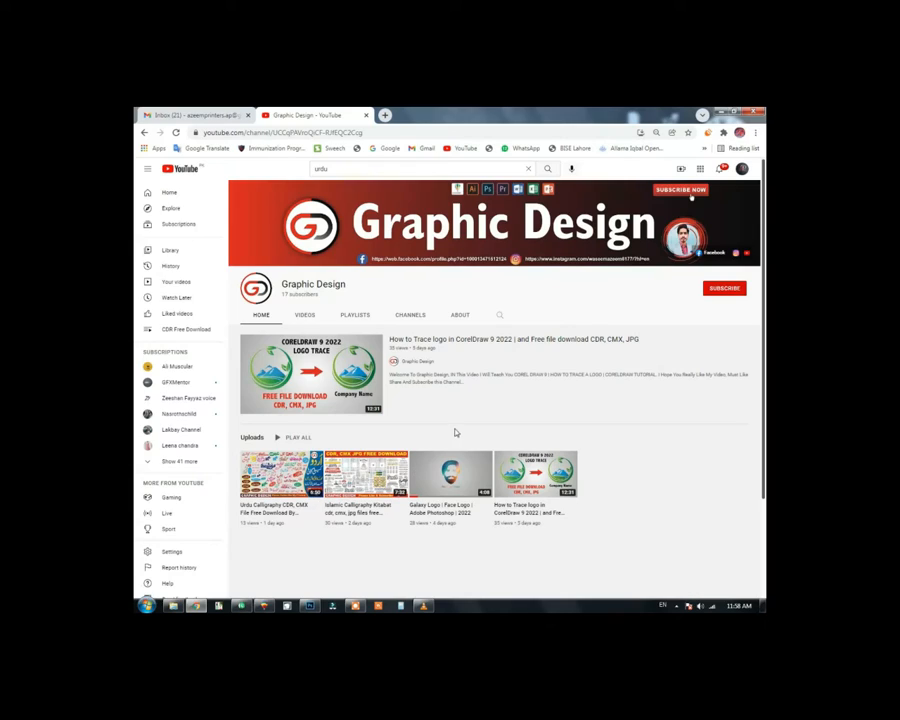
Step: Subscribe to the Graphic Design YouTube channel and set its notifications to All
click(354, 287)
click(724, 290)
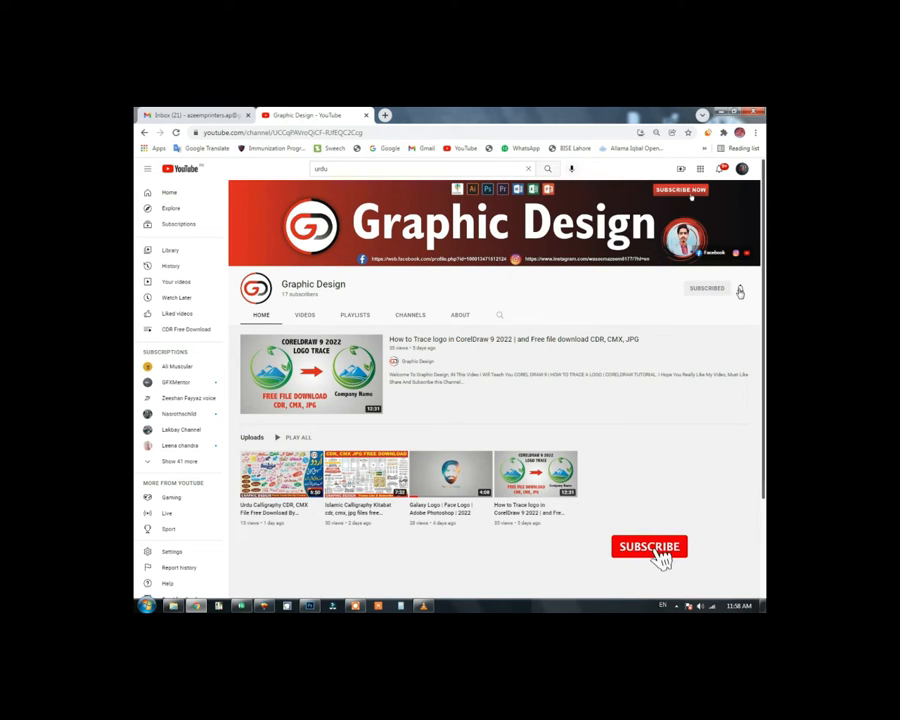
click(740, 290)
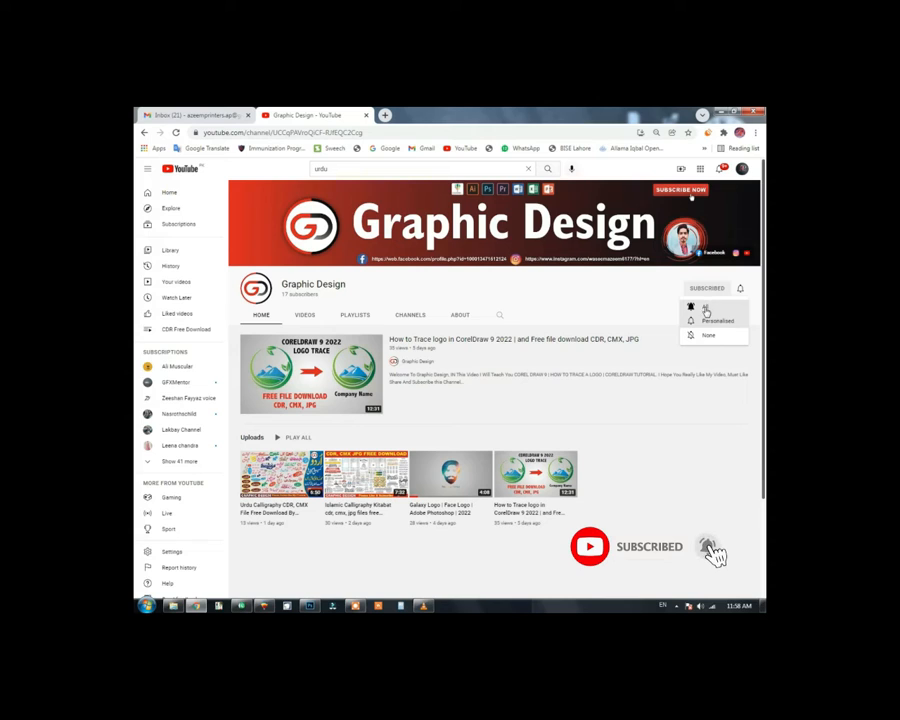
click(706, 309)
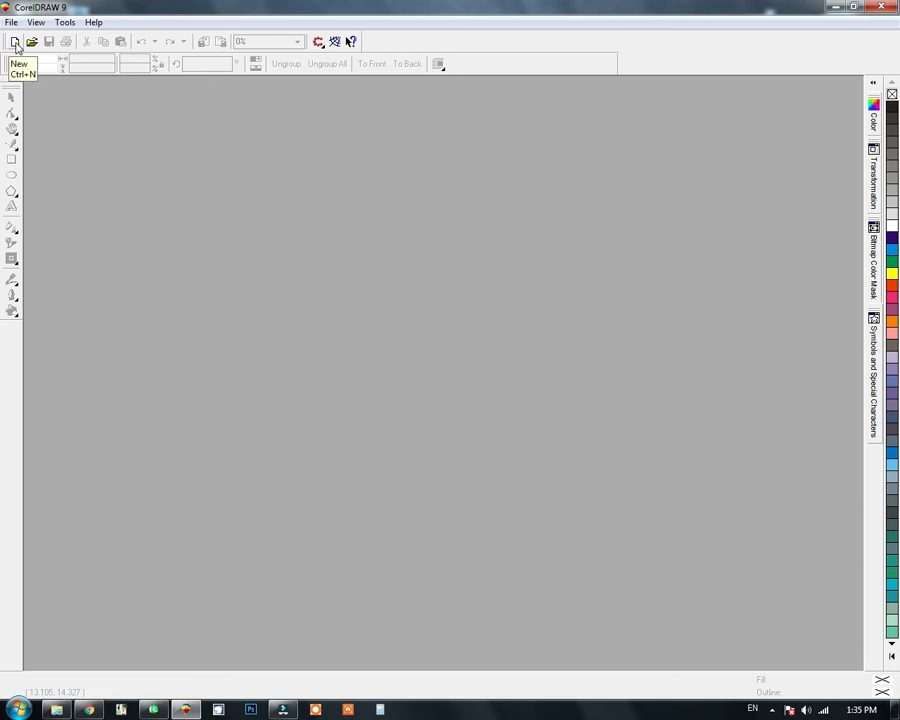
Step: In CorelDRAW, create a new document and draw a rectangle about 5.98 by 3.33 inches with corner roundness 31
click(16, 42)
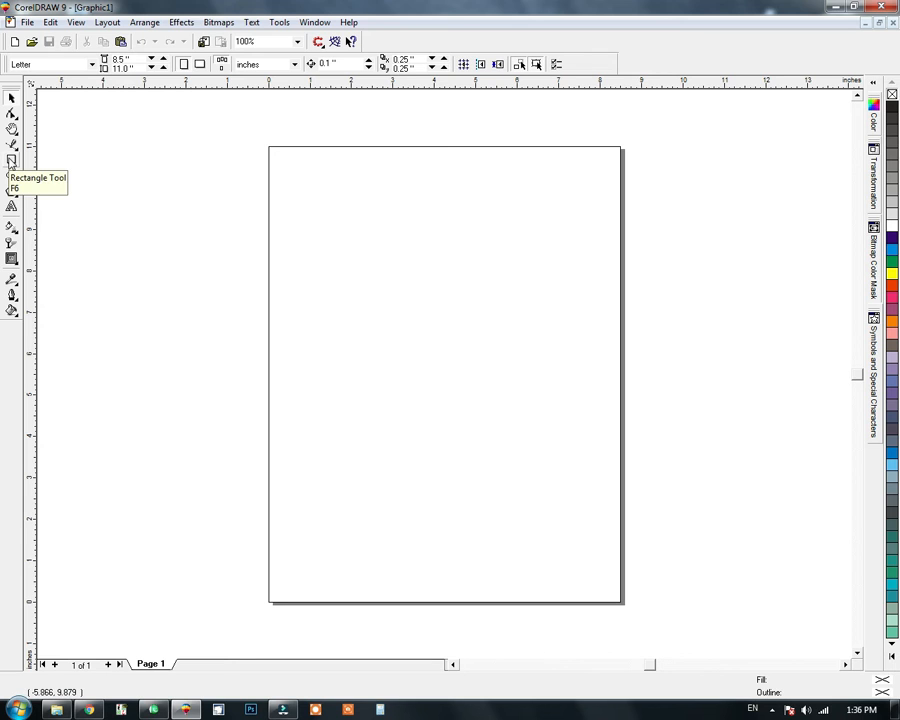
click(12, 160)
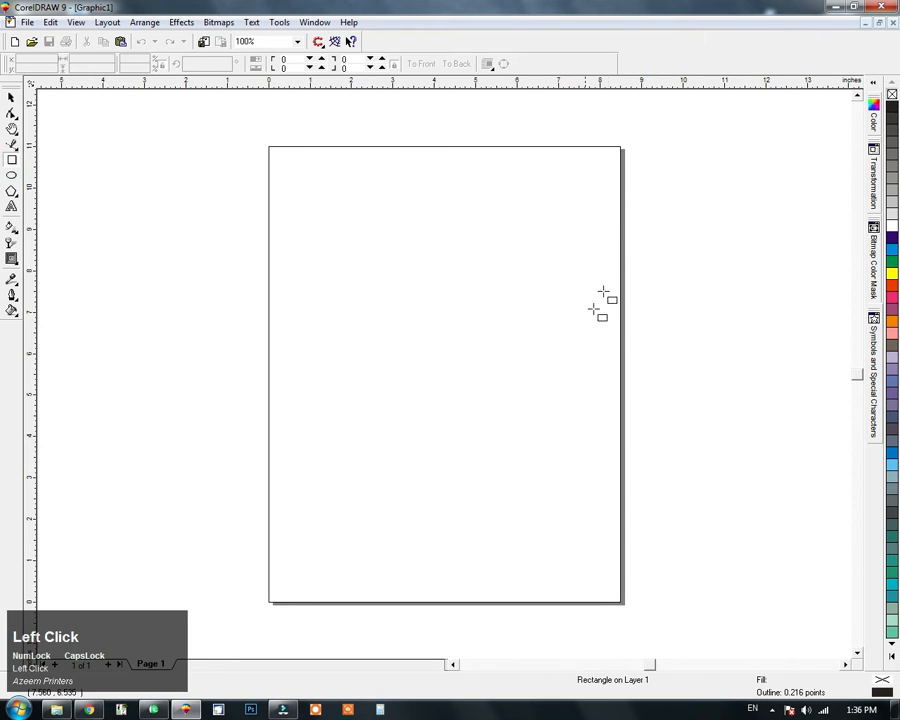
drag(619, 237, 268, 466)
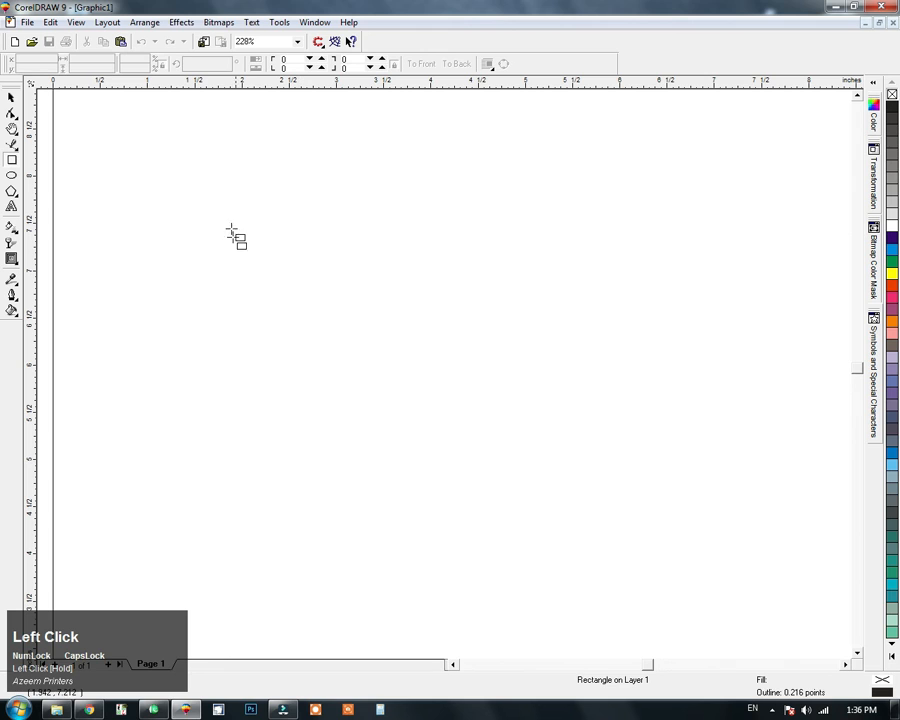
drag(236, 203, 753, 530)
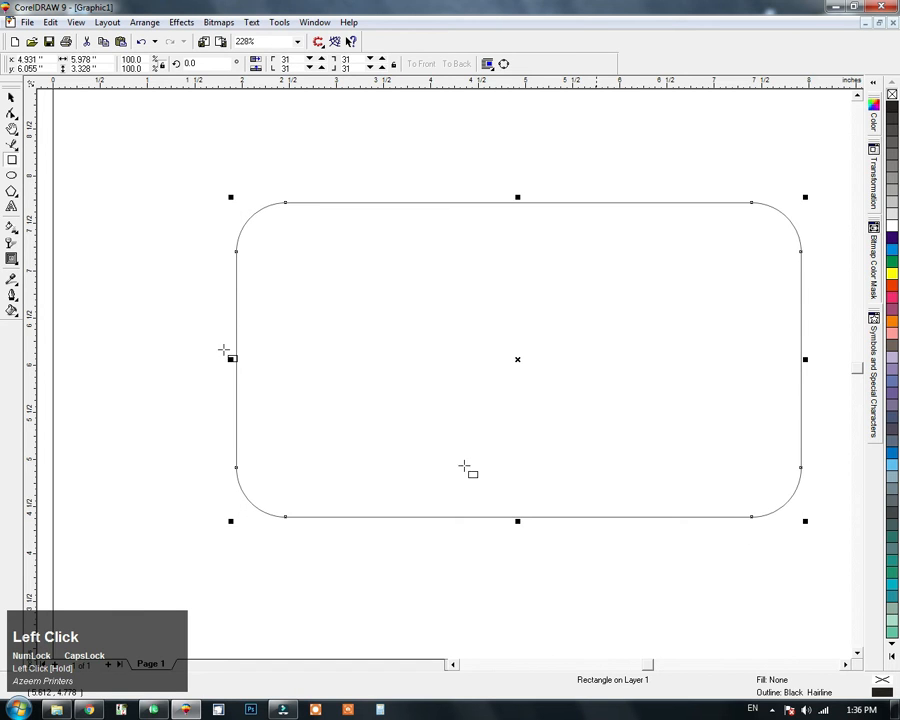
Step: Draw a rectangle about 6.67 by 1.06 inches across the body's upper edge and duplicate it straight down over the lower edge
drag(199, 162, 832, 262)
click(11, 97)
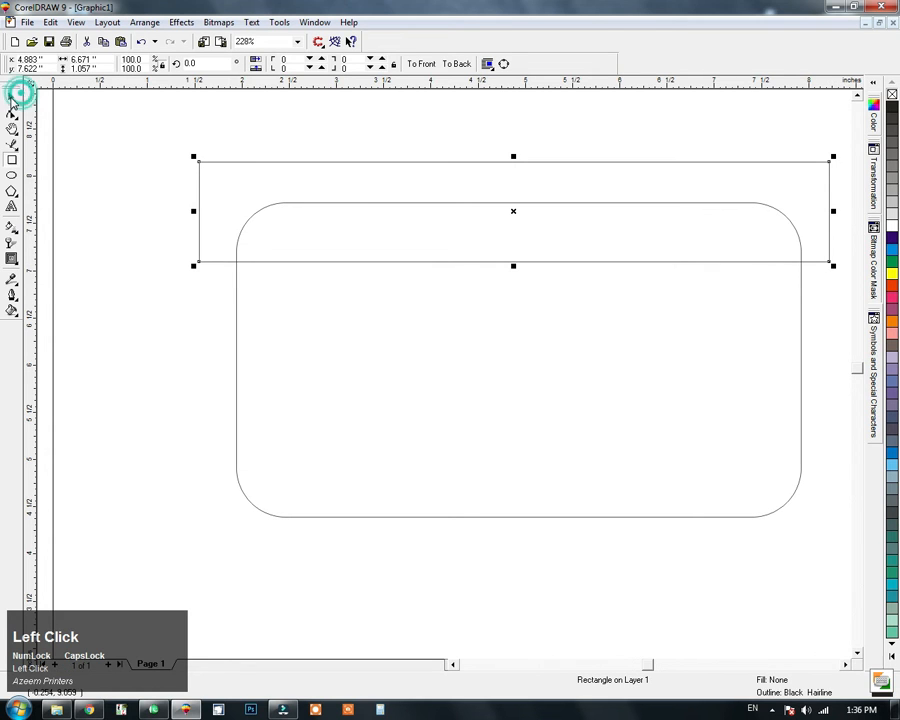
drag(462, 180, 466, 474)
ctrl+right_click(466, 474)
Step: Group the two band rectangles and centre the group on the rounded body
shift+click(305, 181)
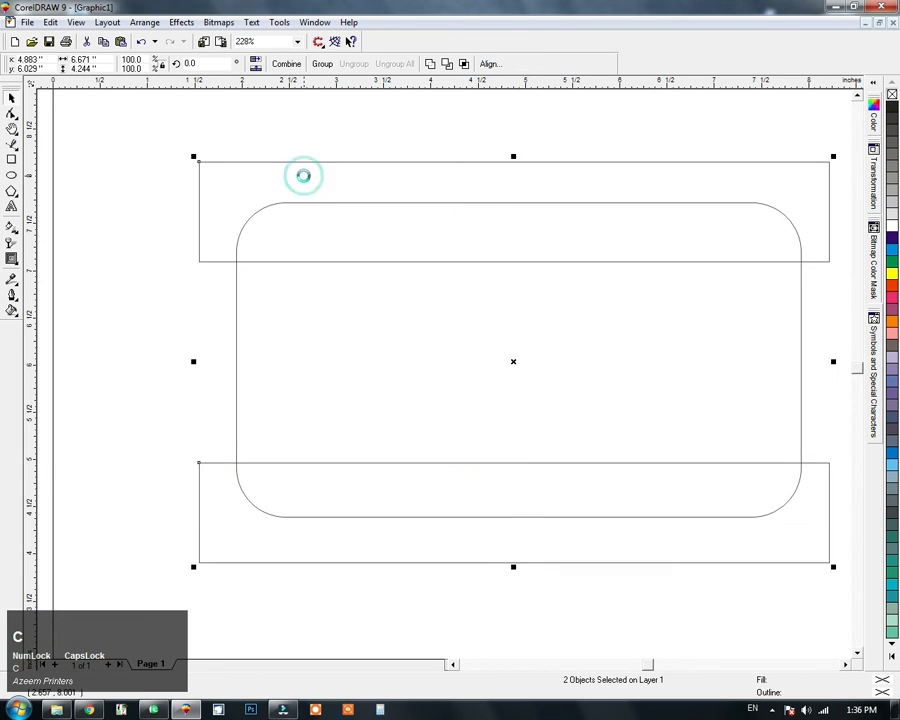
key(ctrl+g)
click(298, 153)
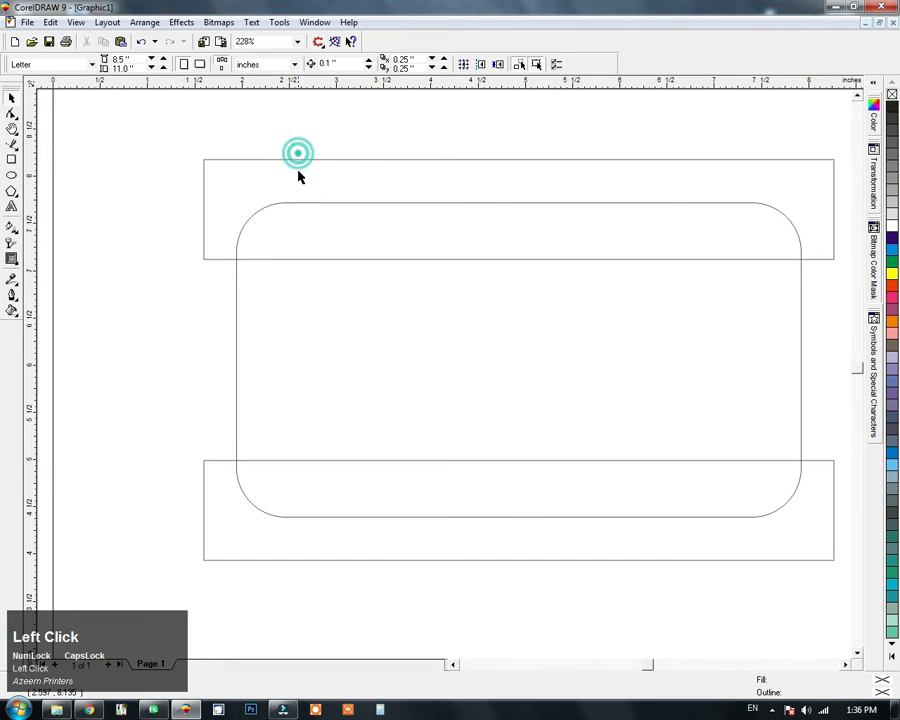
Step: Intersect the band group with the rounded body and delete the original band rectangles
click(297, 169)
shift+click(413, 348)
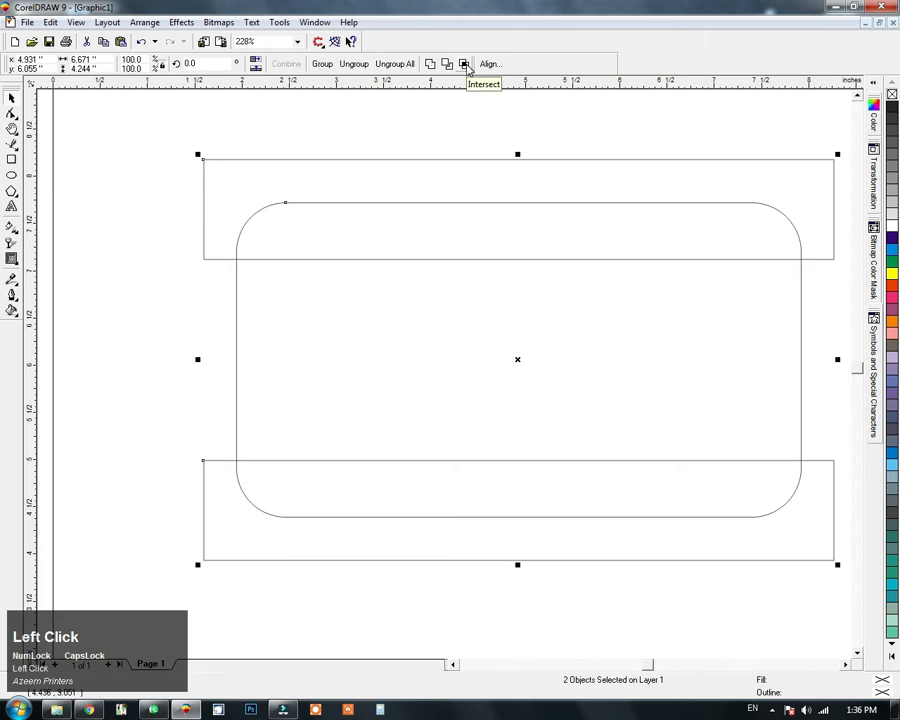
click(467, 64)
click(488, 170)
key(Delete)
Step: Ungroup the intersected upper and lower bands of the camera body
click(500, 252)
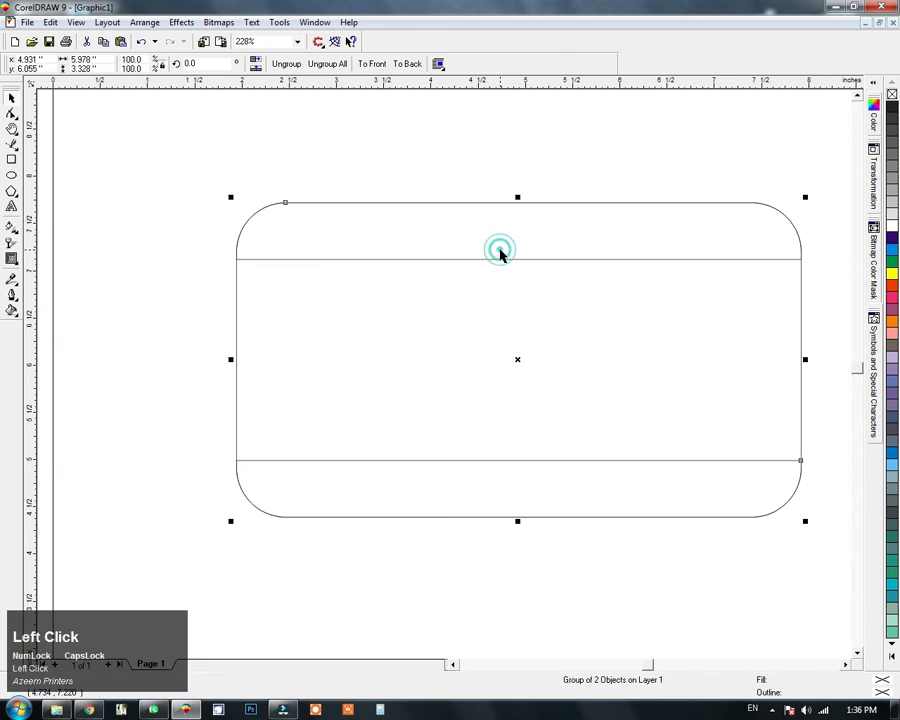
key(ctrl+u)
click(519, 176)
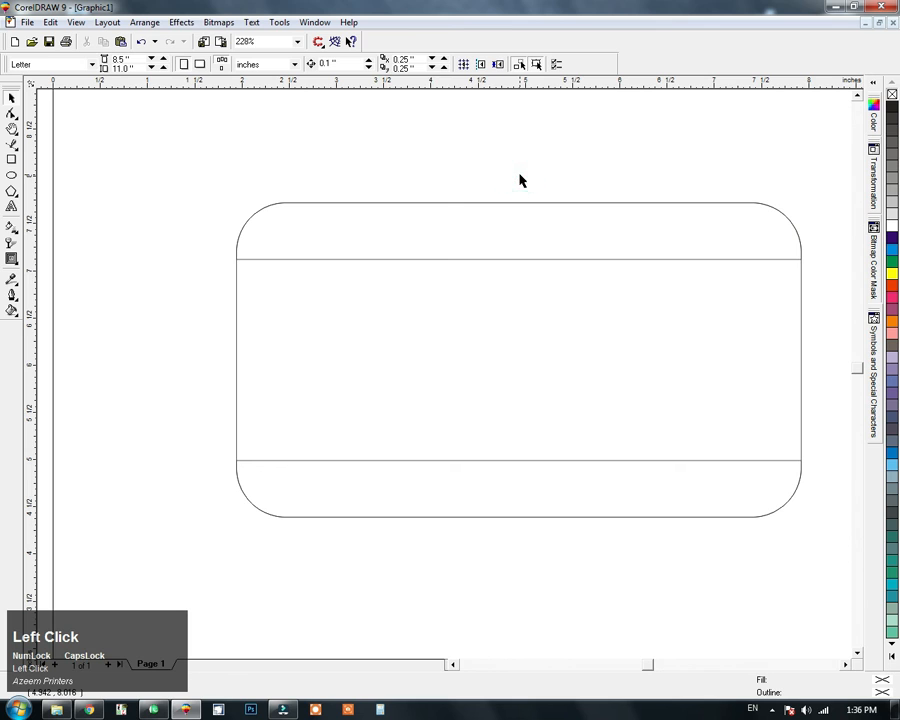
Step: Draw a circle about 2.82 inches in diameter and align it to the centre of the camera body
click(12, 175)
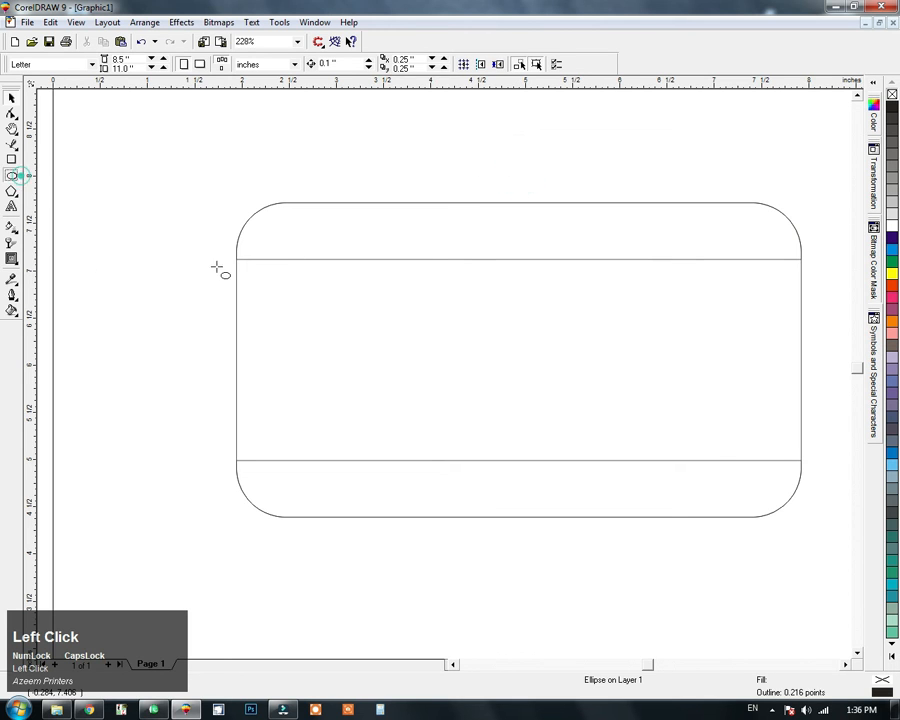
mouse_move(410, 218)
mouse_down()
mouse_move(602, 420)
mouse_move(649, 536)
mouse_move(657, 486)
mouse_up()
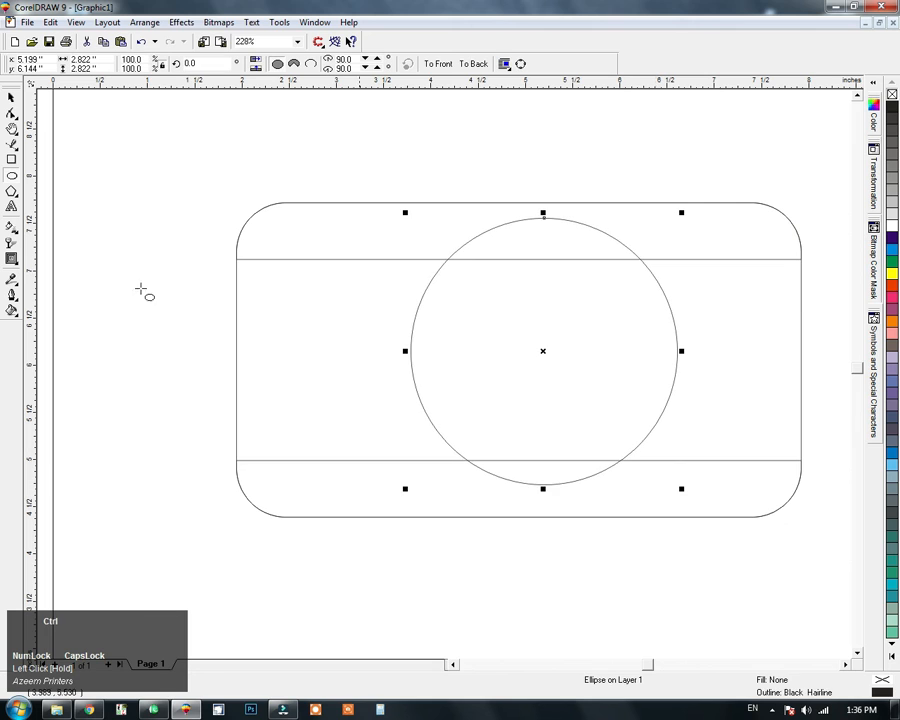
click(12, 100)
shift+click(753, 356)
key(e)
key(c)
Step: Make a smaller concentric copy of the lens circle, about 2.21 inches in diameter
click(566, 314)
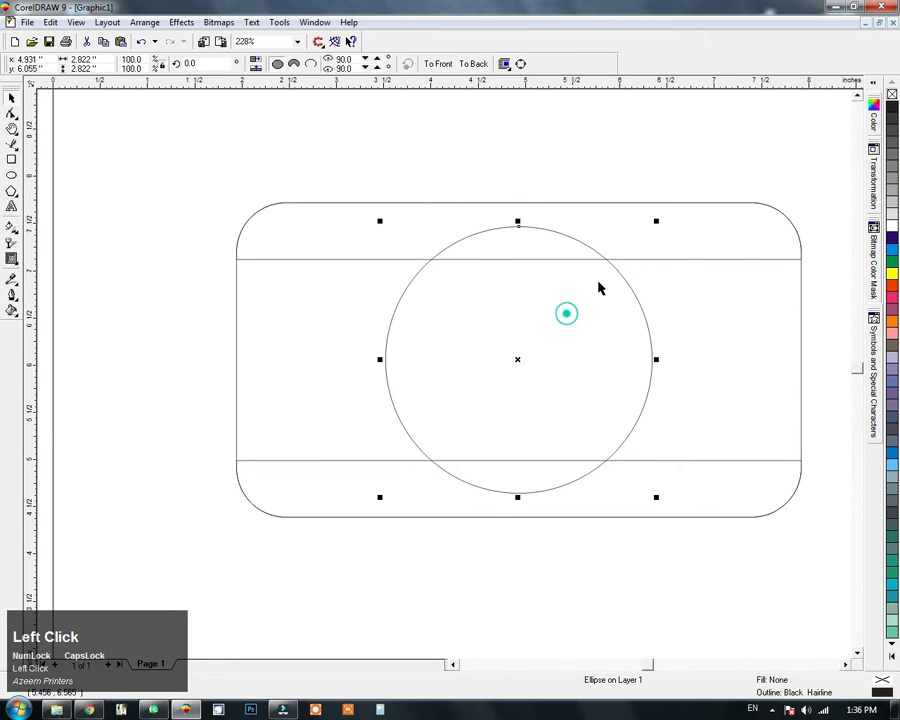
drag(656, 221, 641, 251)
shift+right_click(641, 251)
Step: Copy a lens circle, shrink it to about 0.19 inch and place it in the upper-left corner of the middle band
drag(564, 336, 729, 303)
right_click(729, 303)
drag(787, 223, 284, 300)
click(402, 158)
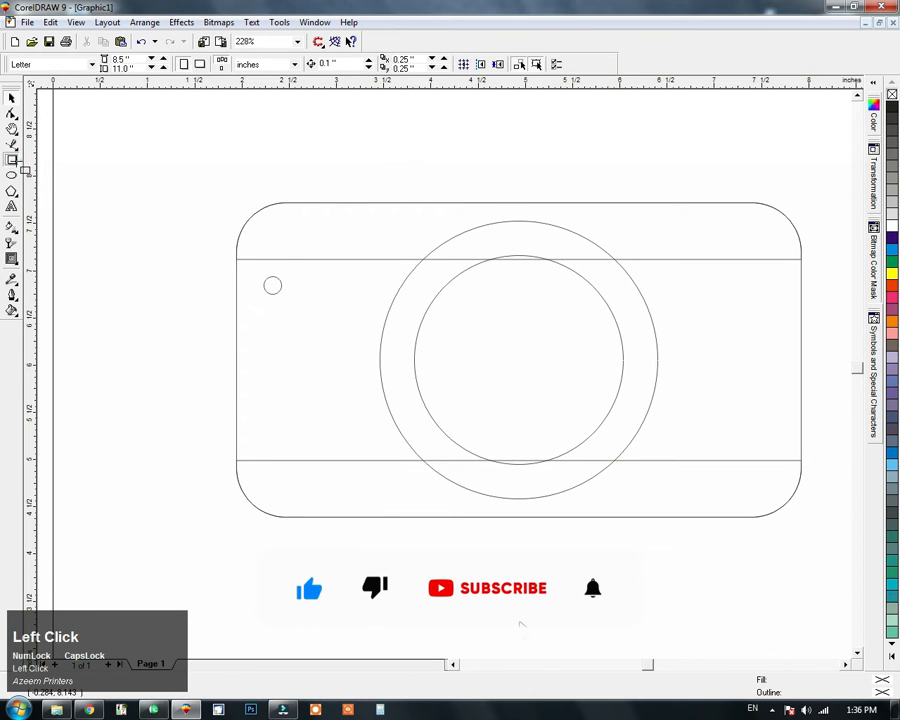
Step: Draw a rectangle about 2.17 by 1.47 inches with corner roundness 45 over the body's top edge and centre it horizontally
click(12, 160)
drag(425, 153, 600, 325)
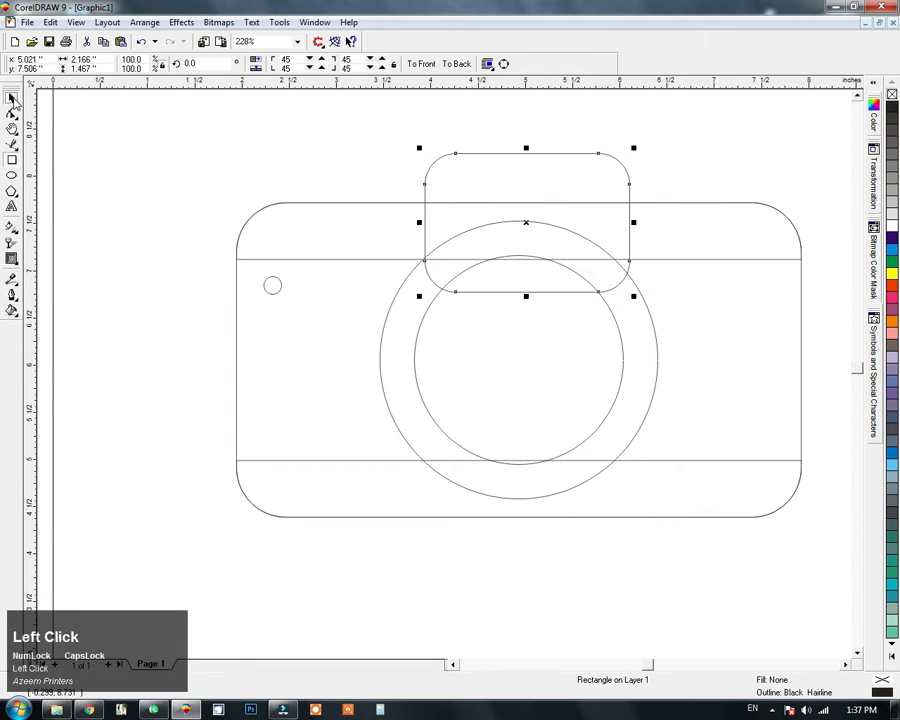
drag(504, 183, 496, 183)
shift+click(648, 204)
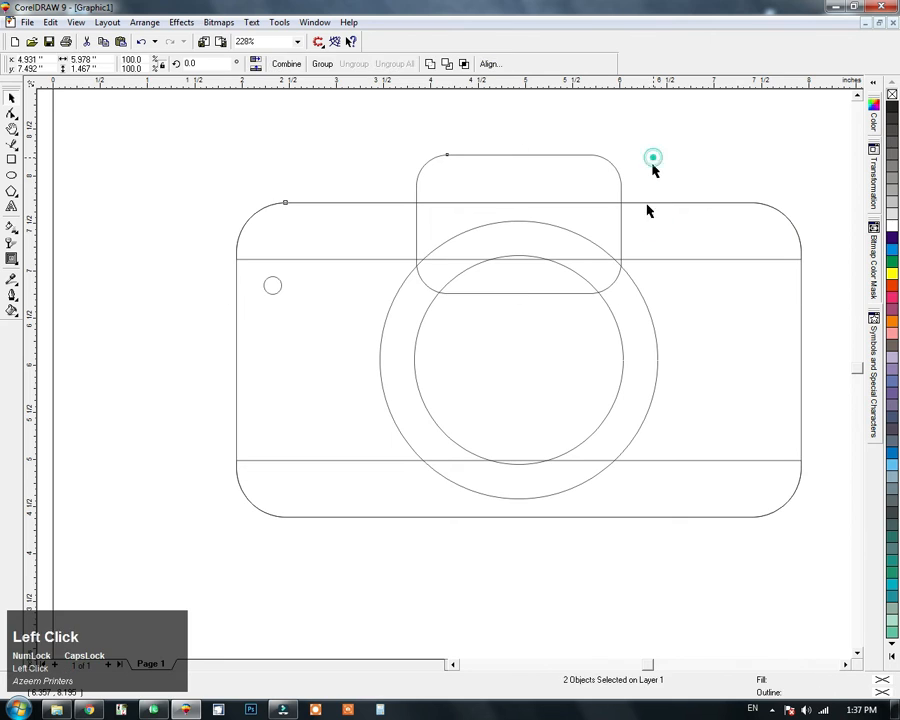
Step: Trim the small rounded rectangle with the upper band of the camera body
click(646, 210)
shift+click(596, 184)
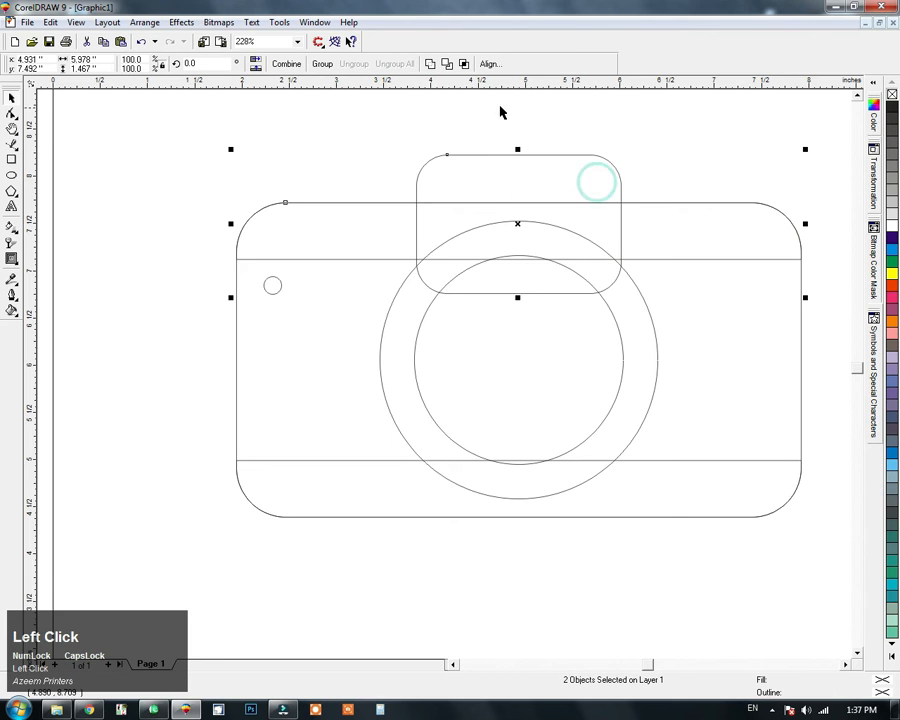
click(448, 64)
click(663, 171)
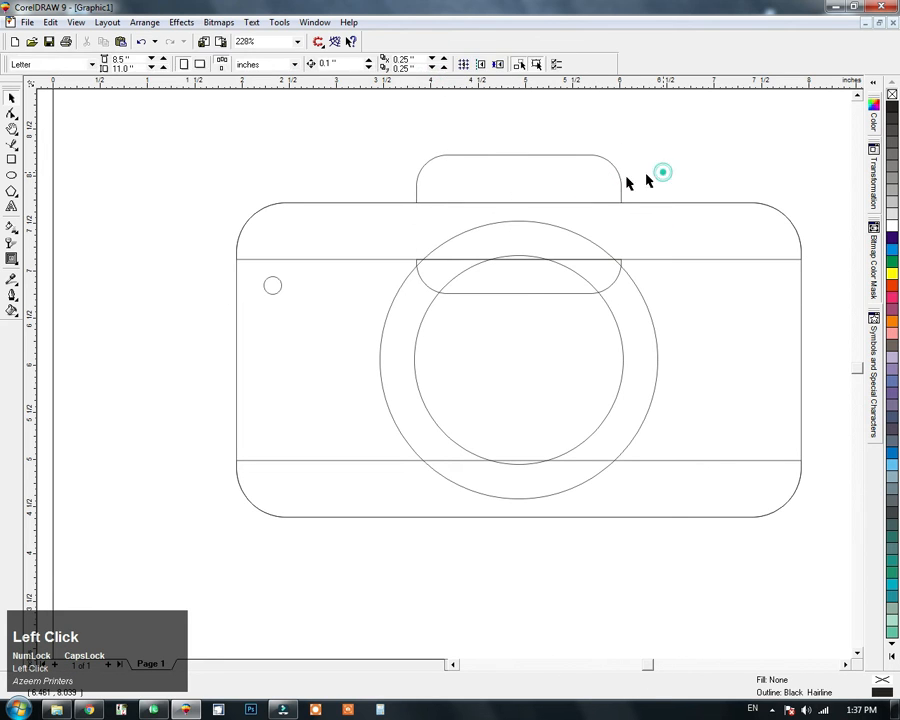
Step: Delete the nodes of the trimmed shape's leftover part below the upper band, keeping only the hump above the body
key(F10)
click(586, 177)
key(Delete)
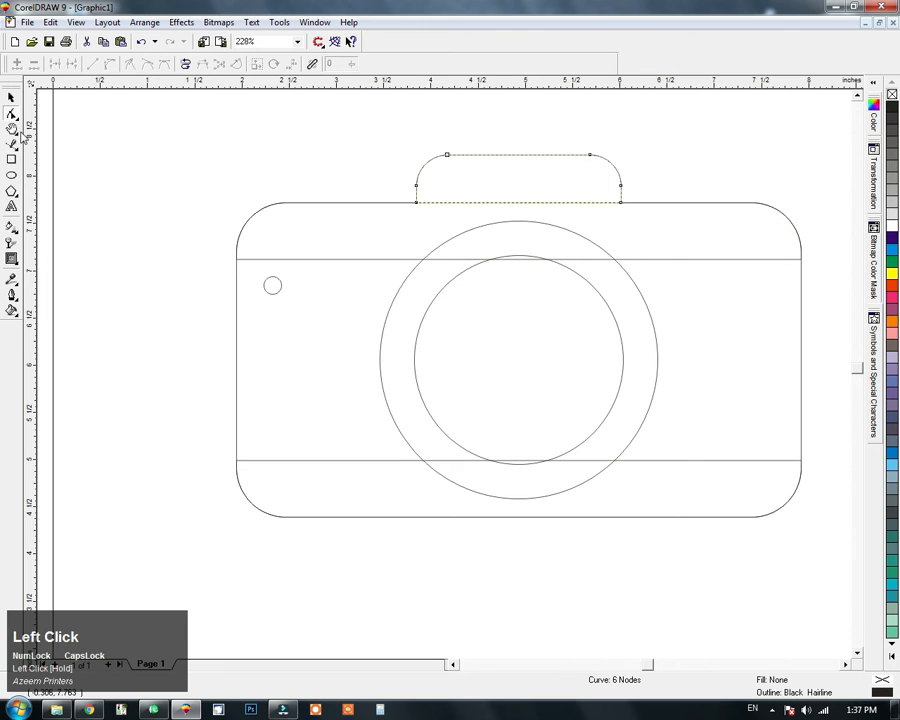
click(12, 97)
click(236, 138)
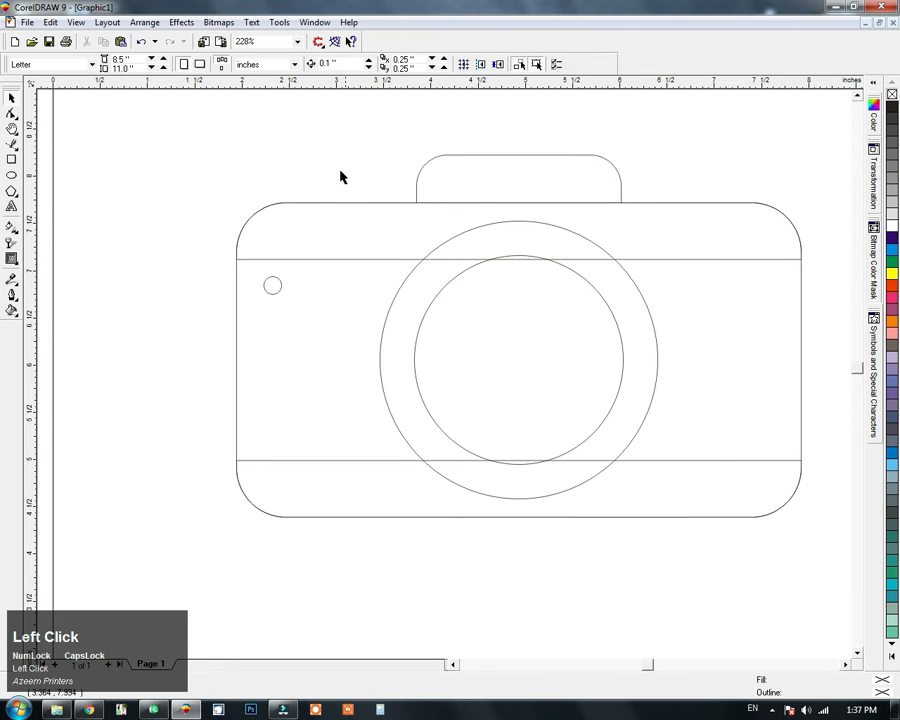
Step: Copy the top hump, shrink it into a small shutter button and seat it on the body's upper edge left of the hump
key(F2)
drag(517, 129, 247, 317)
drag(627, 239, 217, 227)
ctrl+right_click(217, 227)
drag(755, 164, 284, 265)
drag(226, 292, 280, 298)
key(F3)
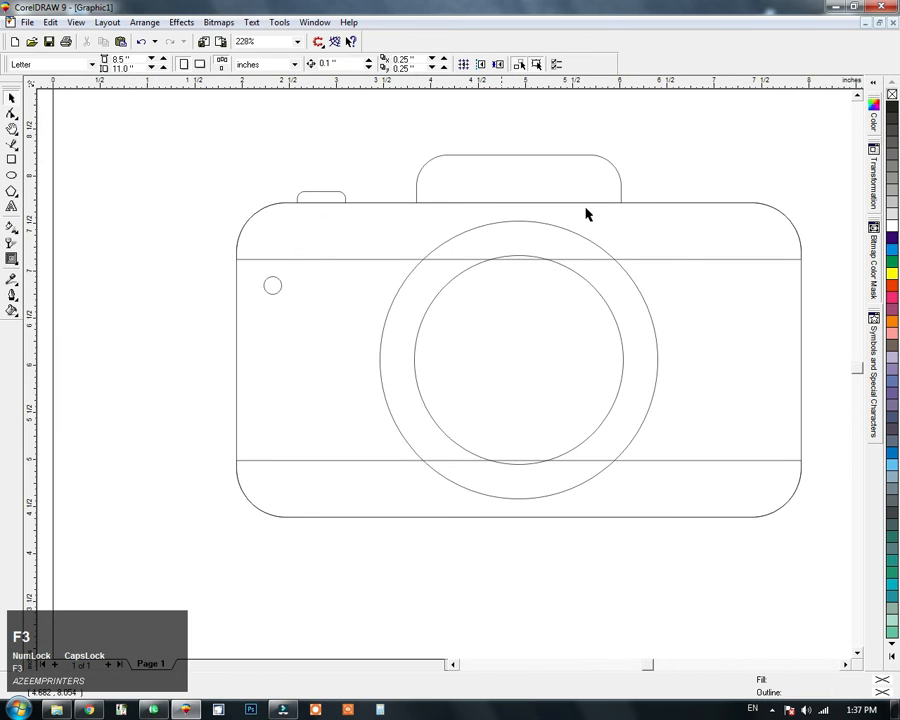
Step: Fill the upper and lower bands of the camera body with 20% Black
click(711, 241)
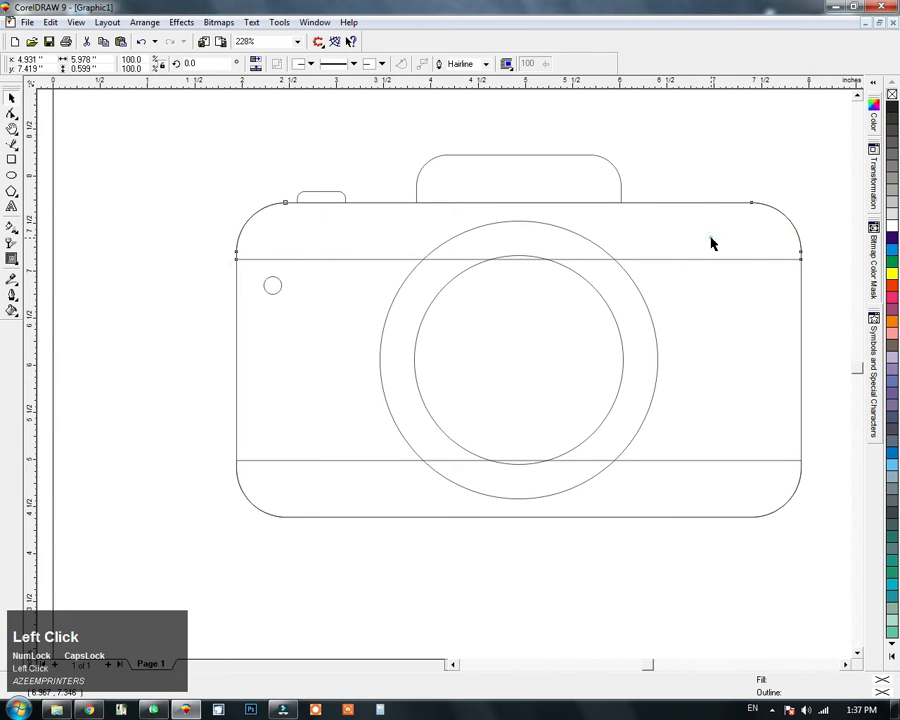
click(892, 194)
click(892, 190)
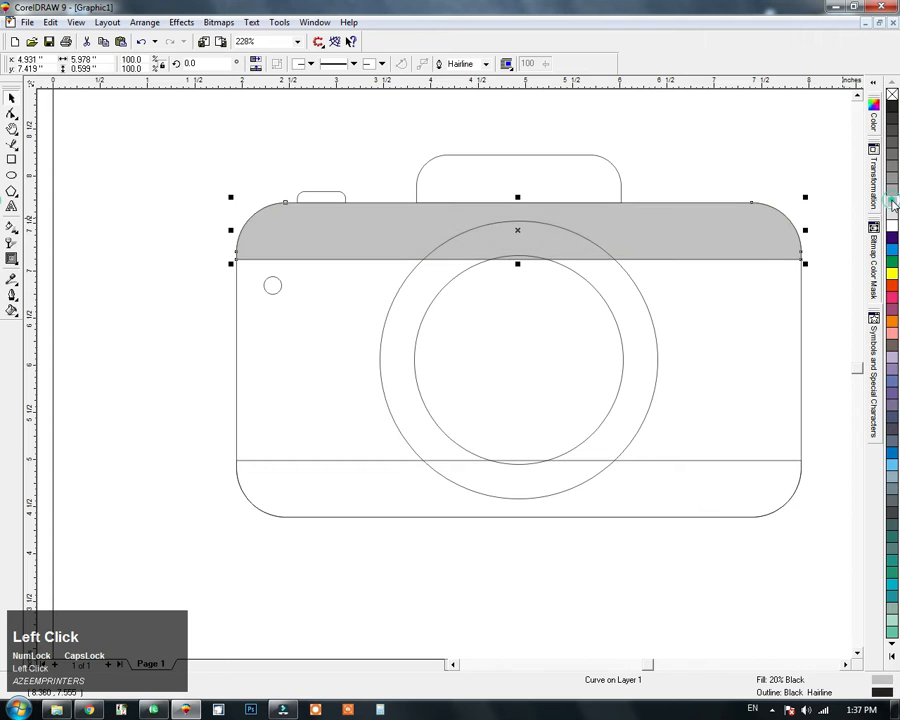
click(758, 488)
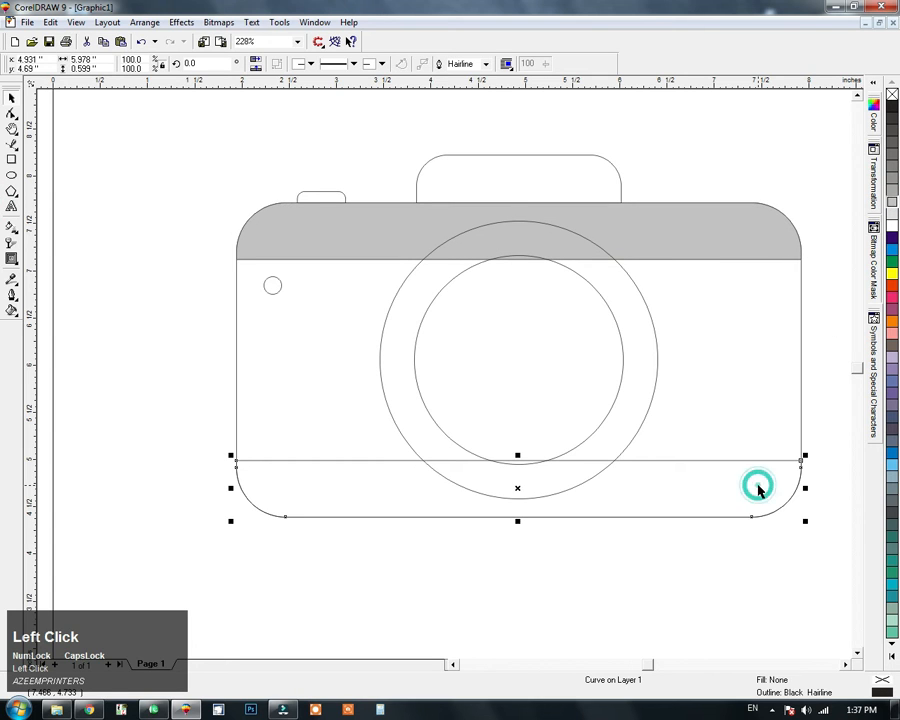
key(ctrl+r)
Step: Fill the main rounded body rectangle with 90% Black
click(755, 408)
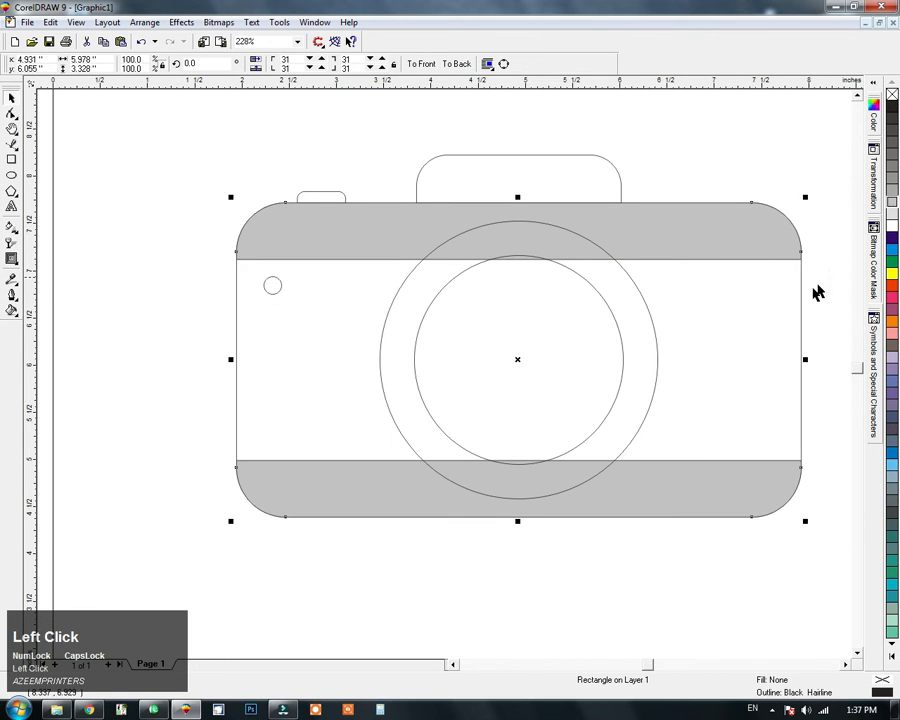
click(891, 117)
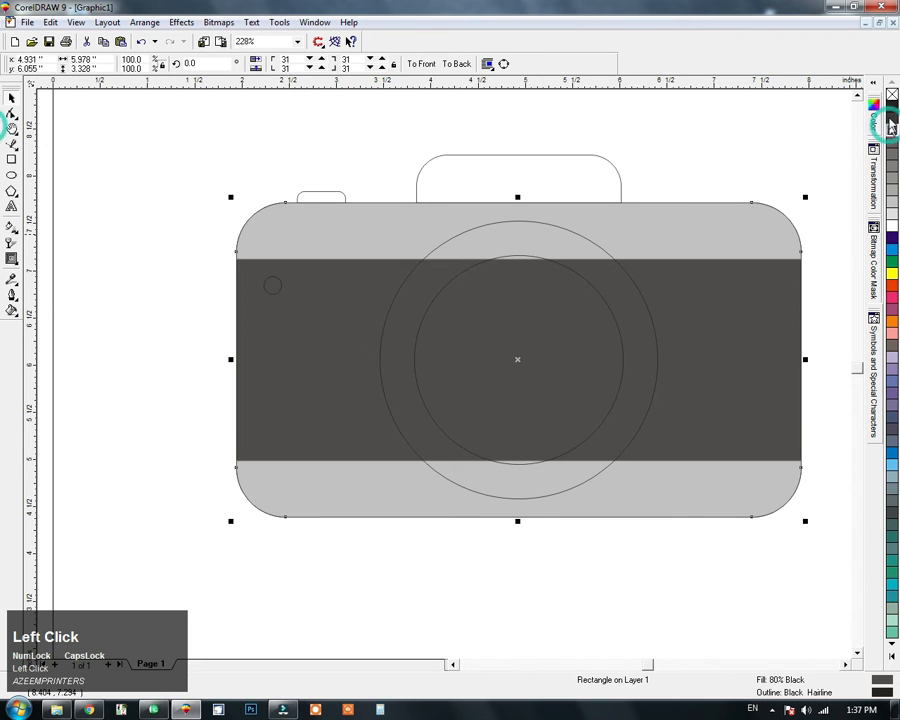
click(891, 106)
click(892, 118)
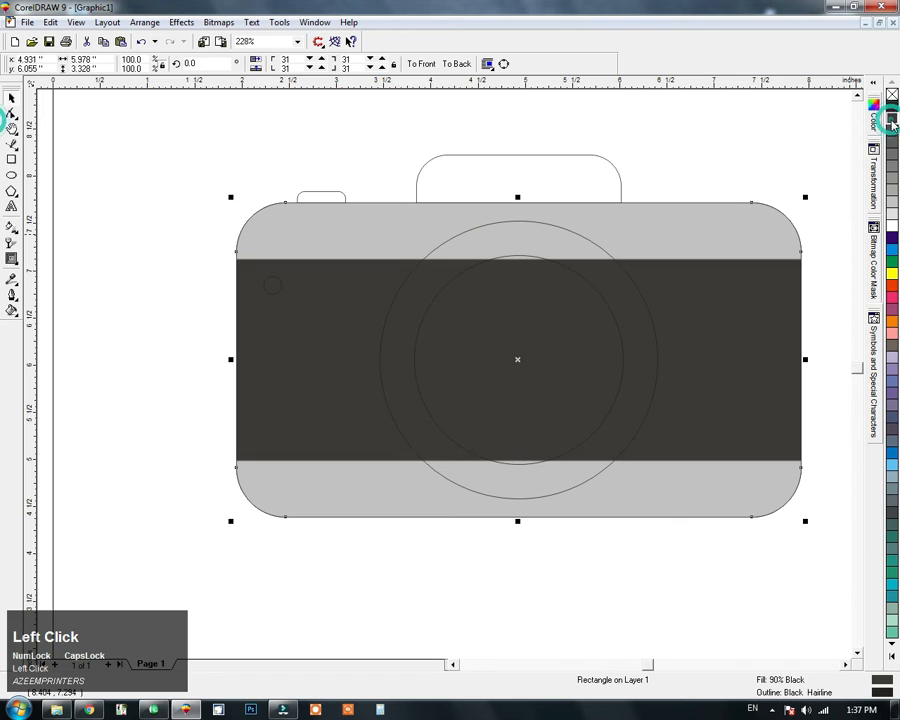
click(820, 121)
Step: Fill the small indicator circle with red and the outer lens circle with white
drag(213, 254, 732, 294)
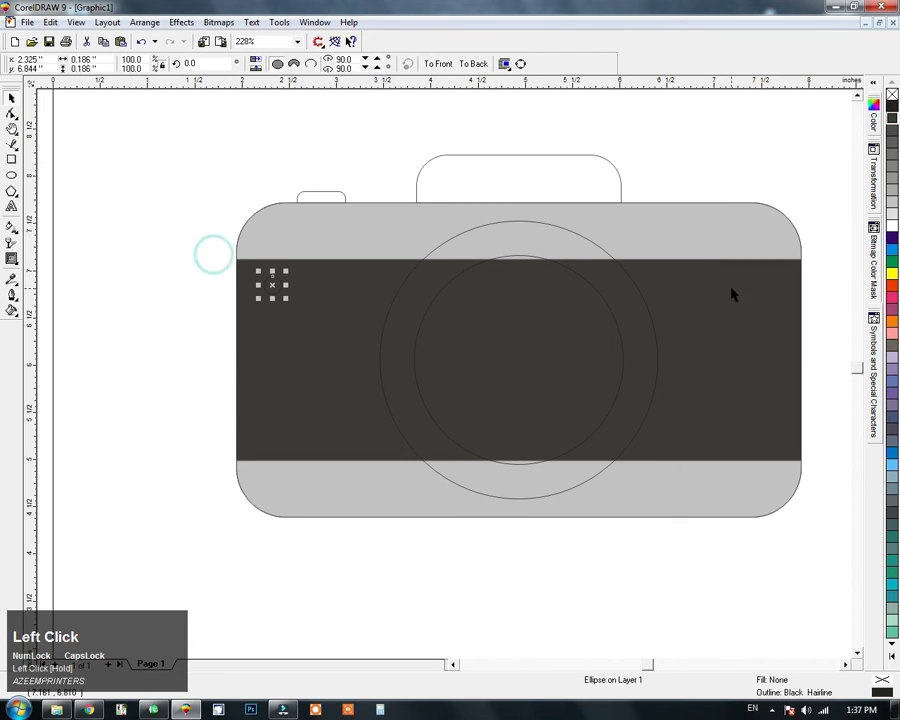
click(892, 285)
click(580, 249)
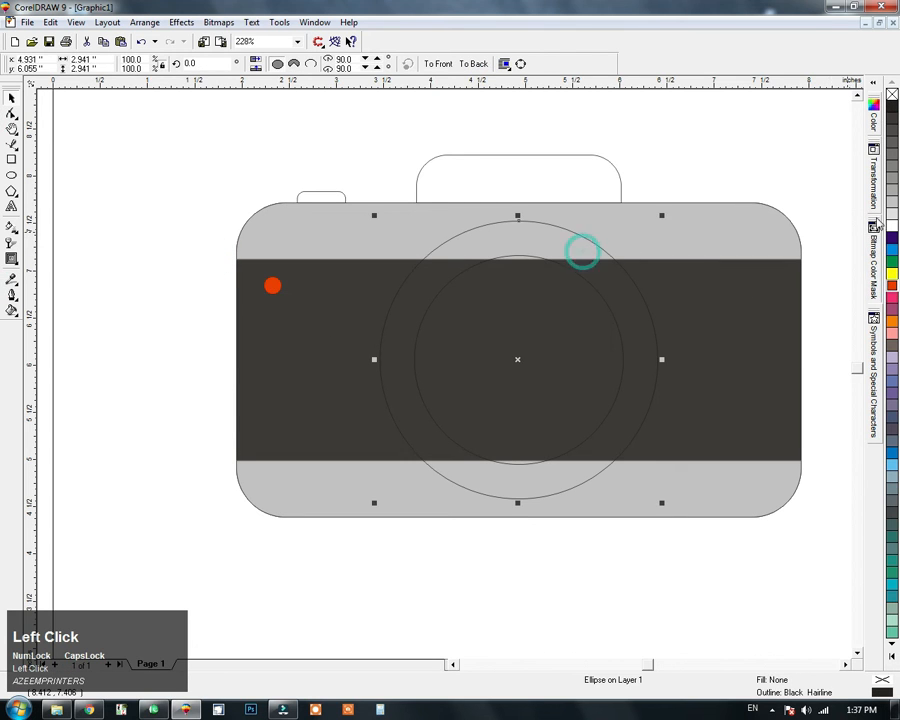
click(893, 227)
Step: Fill the inner lens circle with the near-black 100C100M100Y100K colour
key(Tab)
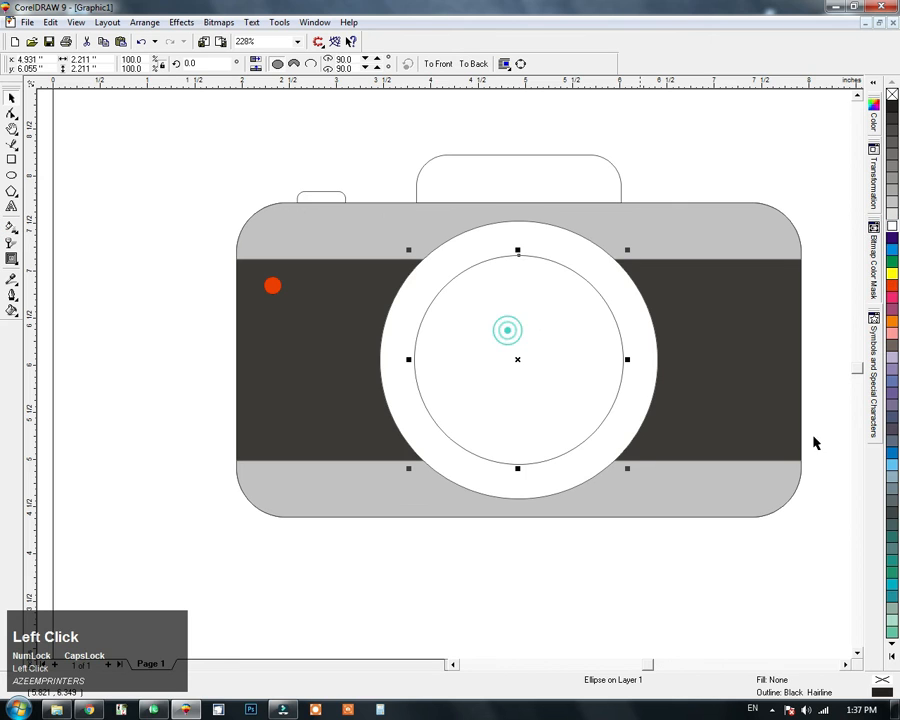
click(892, 658)
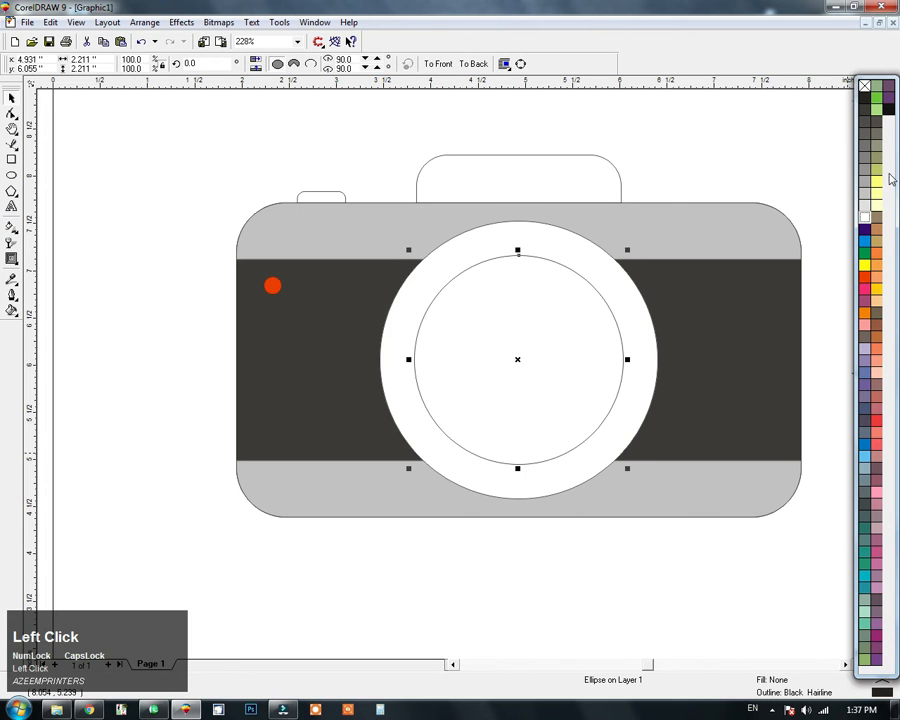
click(888, 118)
click(690, 134)
key(F4)
key(F3)
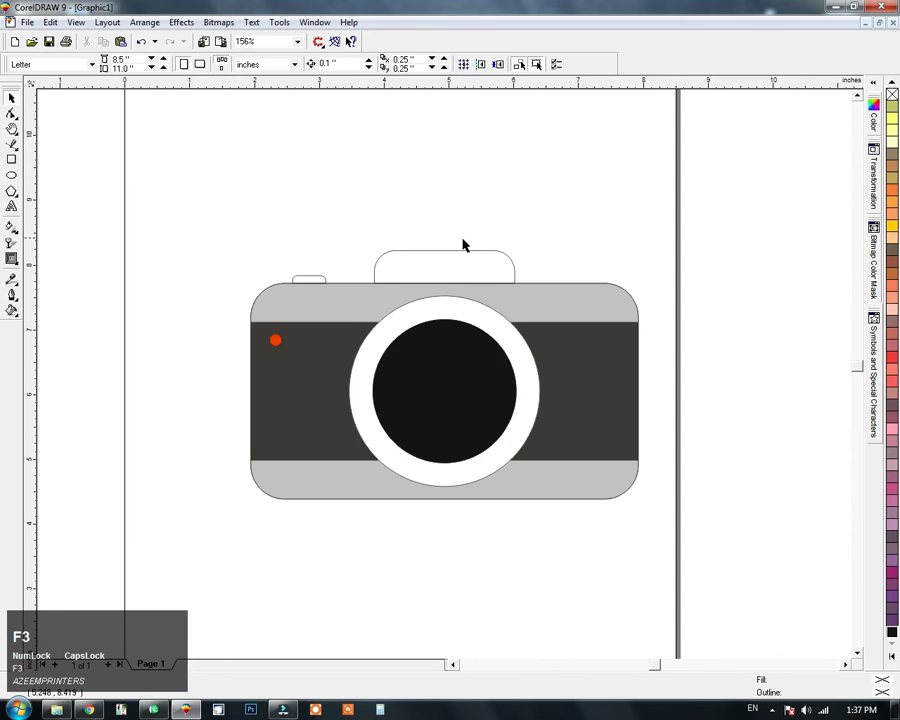
Step: Fill the top hump with 90% Black by repeating the fill of the main body rectangle
click(464, 249)
key(F2)
drag(557, 208, 296, 368)
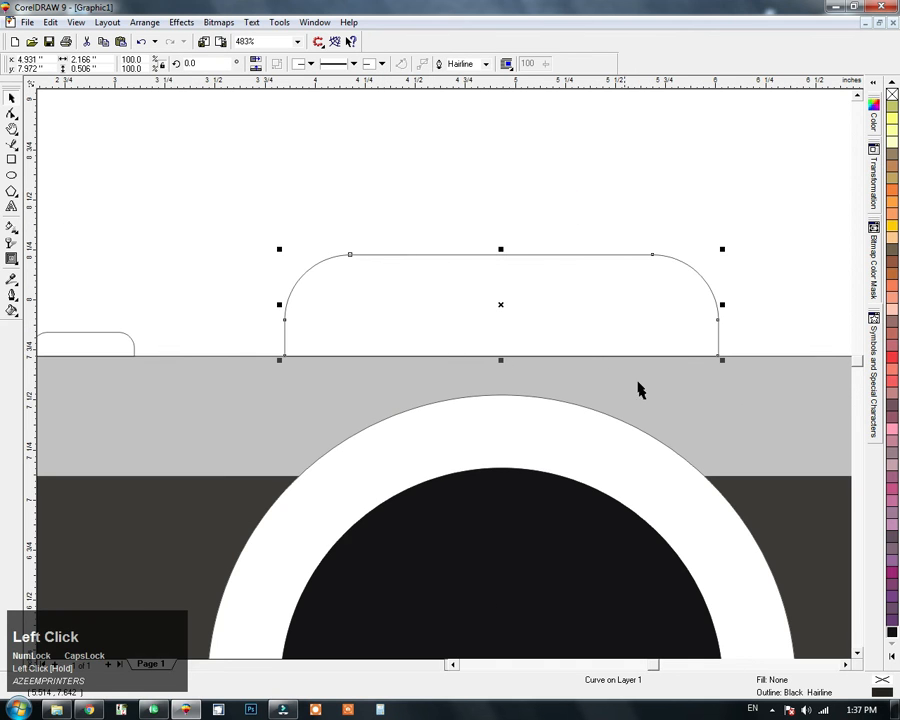
scroll(450, 320, down, 6)
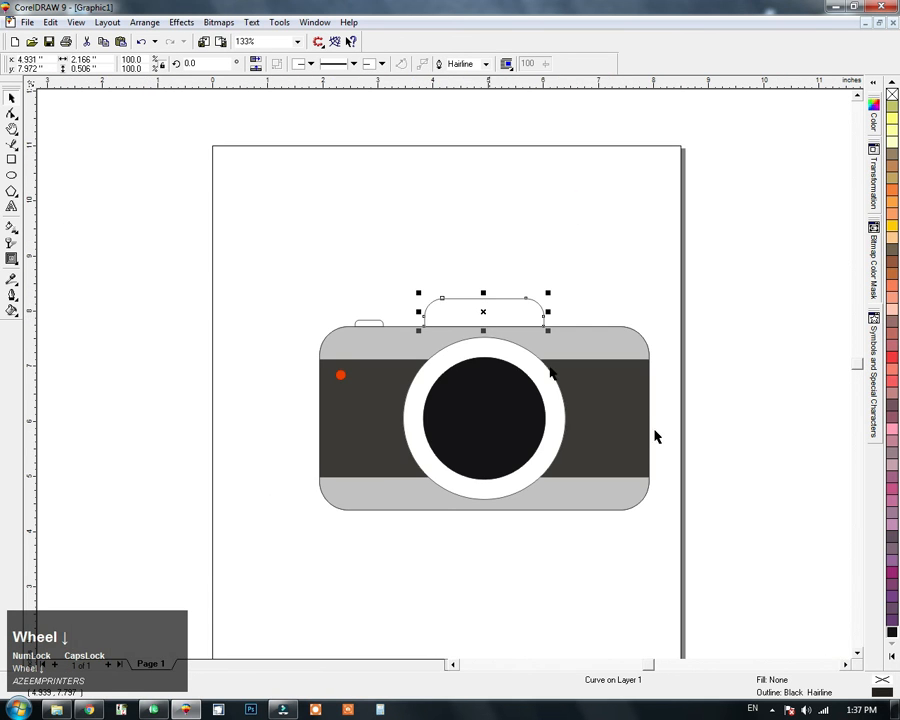
click(637, 411)
double_click(883, 686)
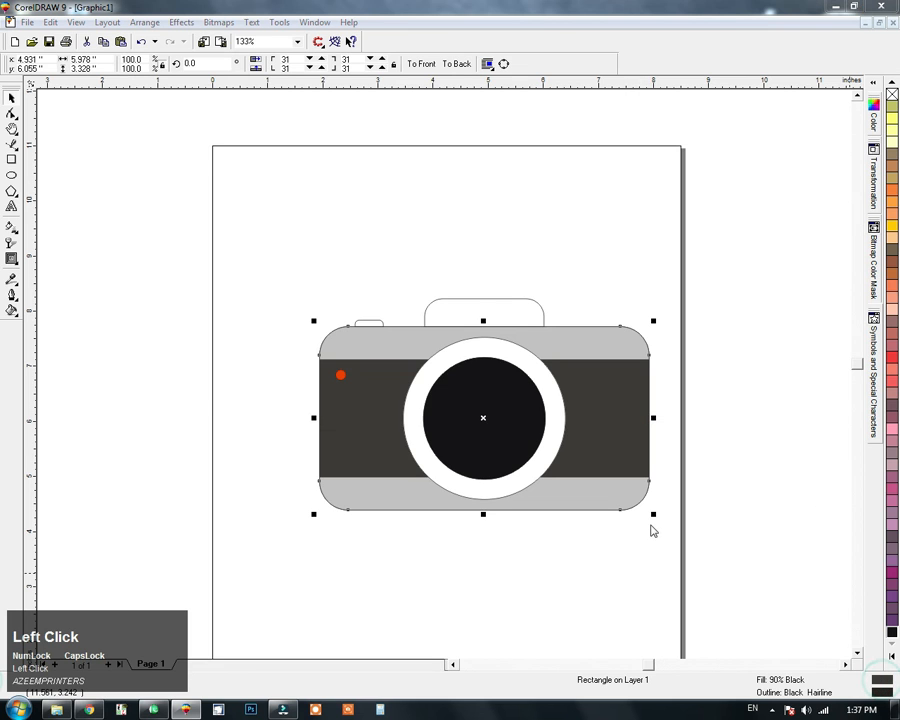
key(Return)
click(512, 310)
key(ctrl+r)
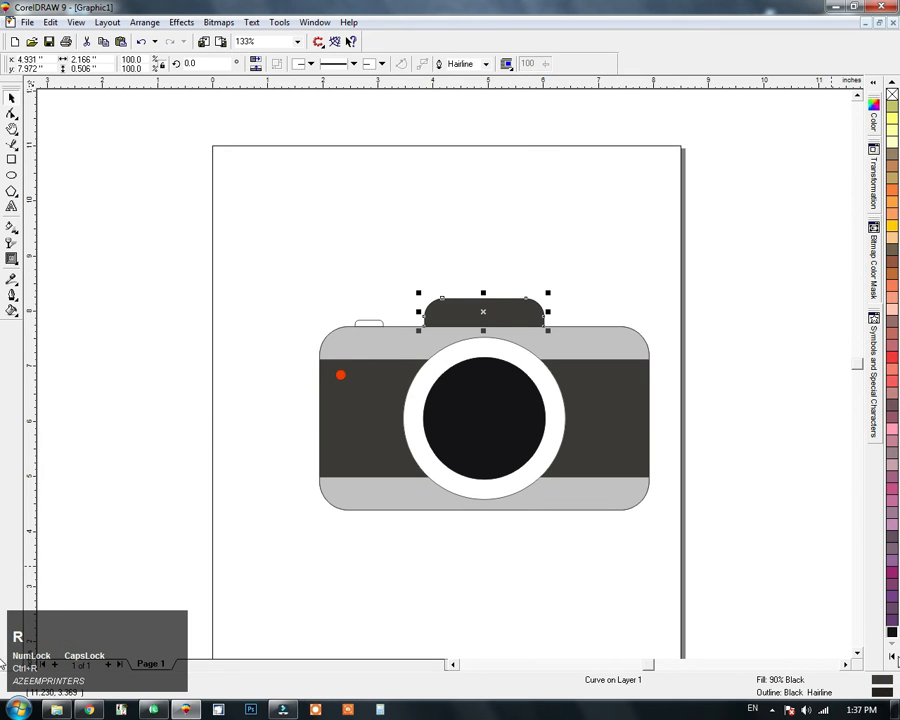
Step: Set the top hump's uniform fill to a dark grey slightly lighter than the main body
double_click(881, 682)
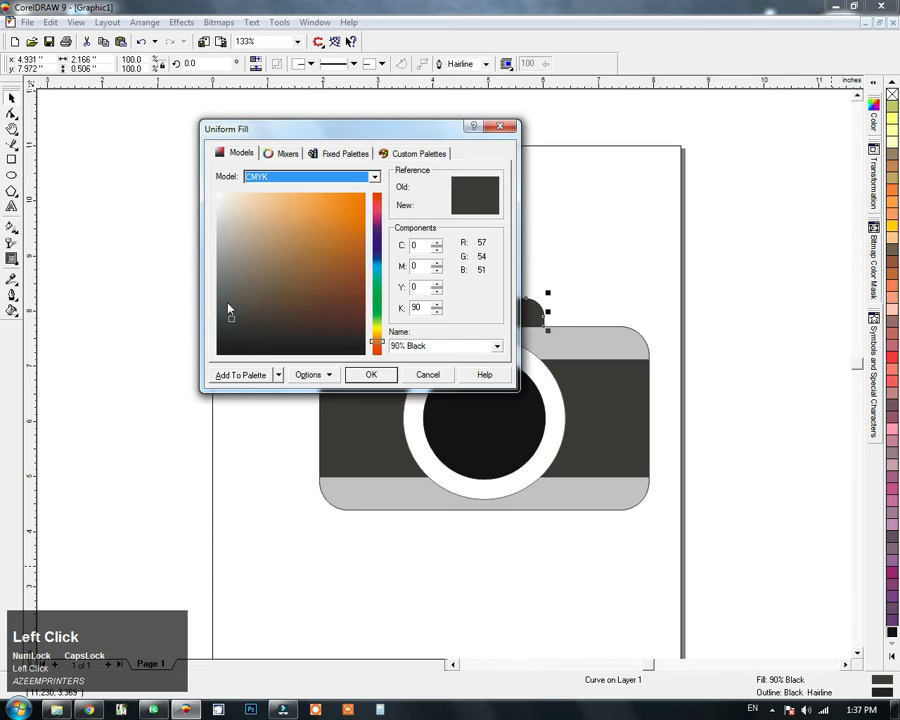
click(226, 301)
click(370, 374)
click(631, 250)
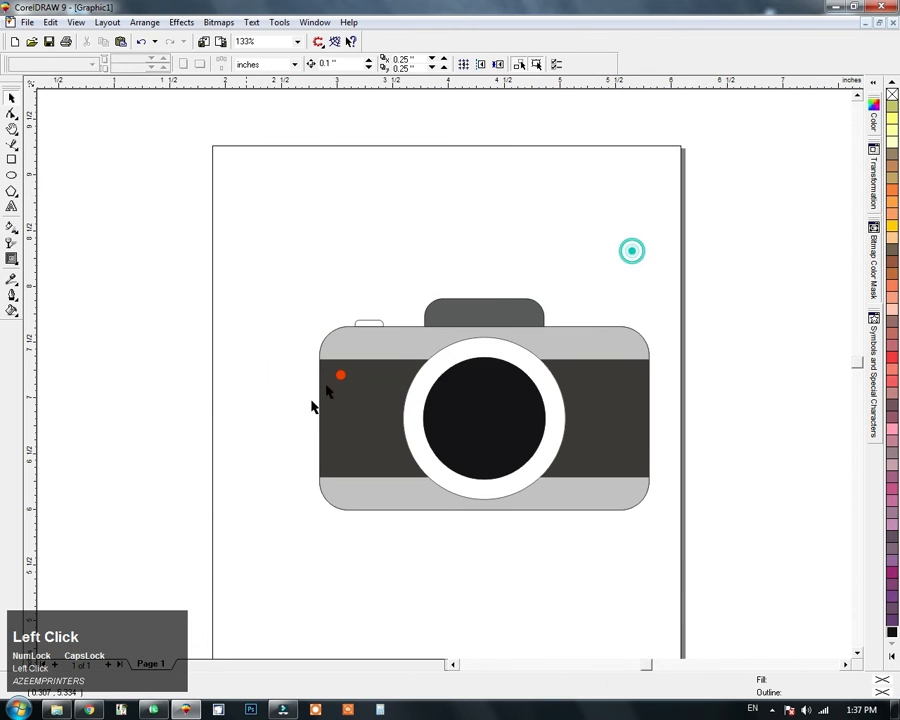
Step: Fill the small shutter button with the near-black colour used on the inner lens circle
drag(311, 401, 229, 458)
click(334, 307)
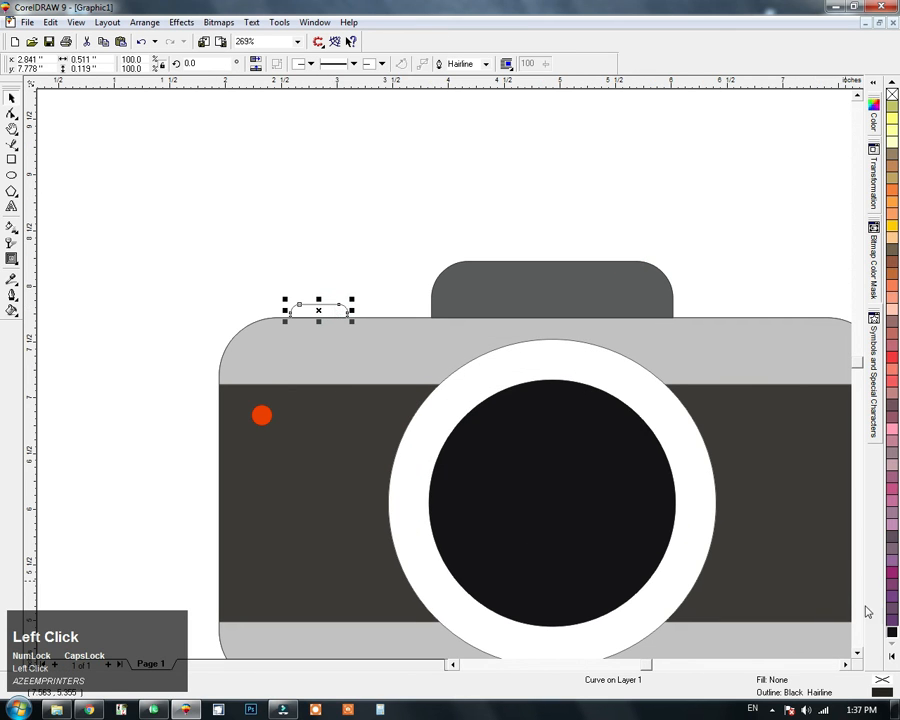
click(892, 632)
click(692, 286)
scroll(362, 240, down, 2)
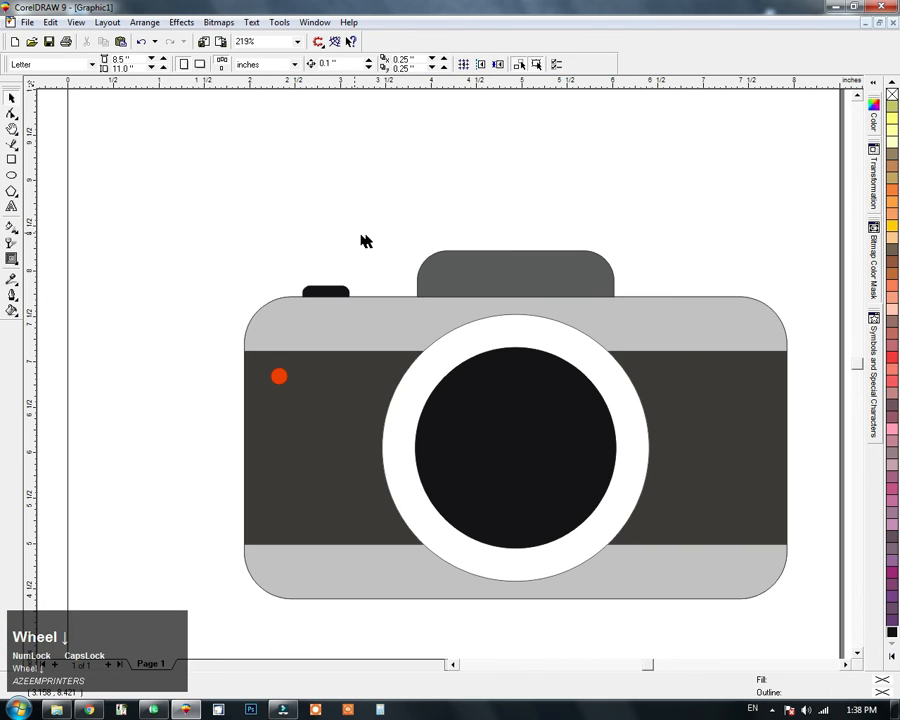
click(388, 206)
Step: Draw a closed Bezier shape over the lens's upper-left part, its lower edge curving from lower left to upper right
click(522, 379)
key(F2)
drag(697, 285, 366, 617)
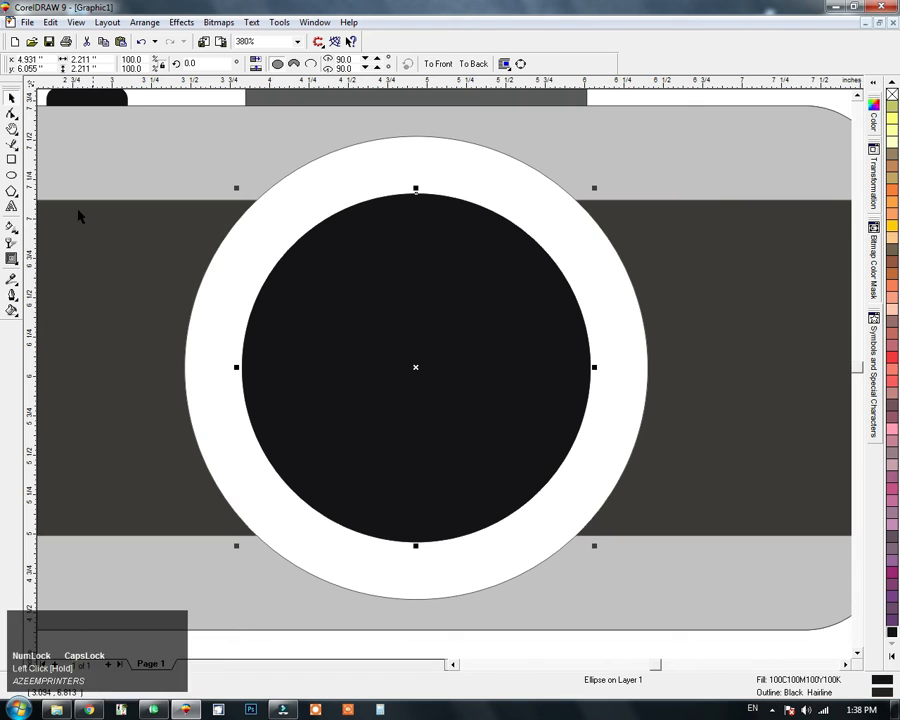
click(13, 145)
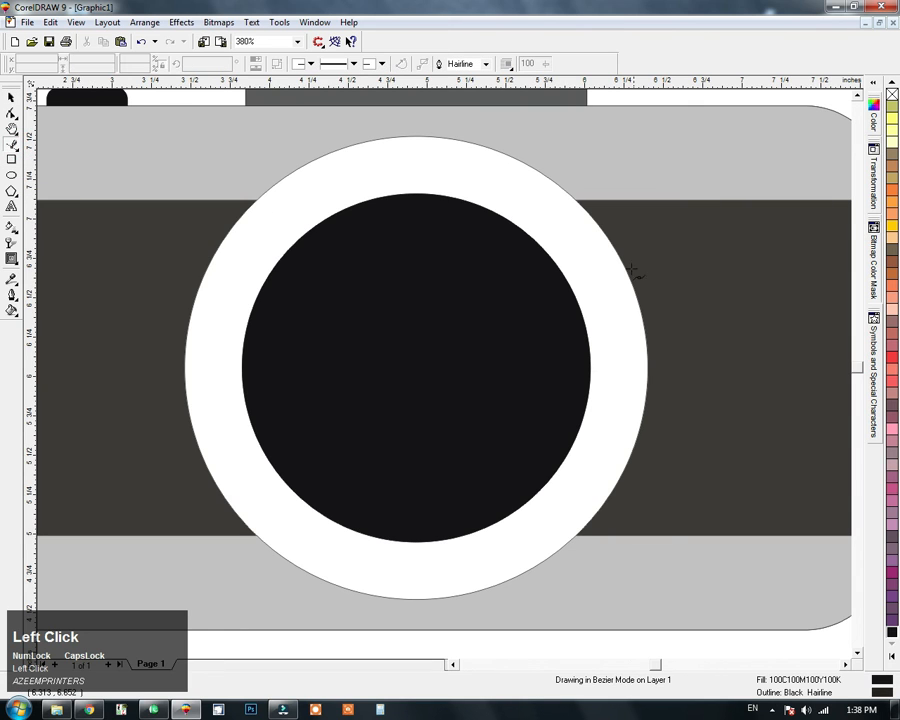
click(613, 265)
drag(245, 467, 43, 668)
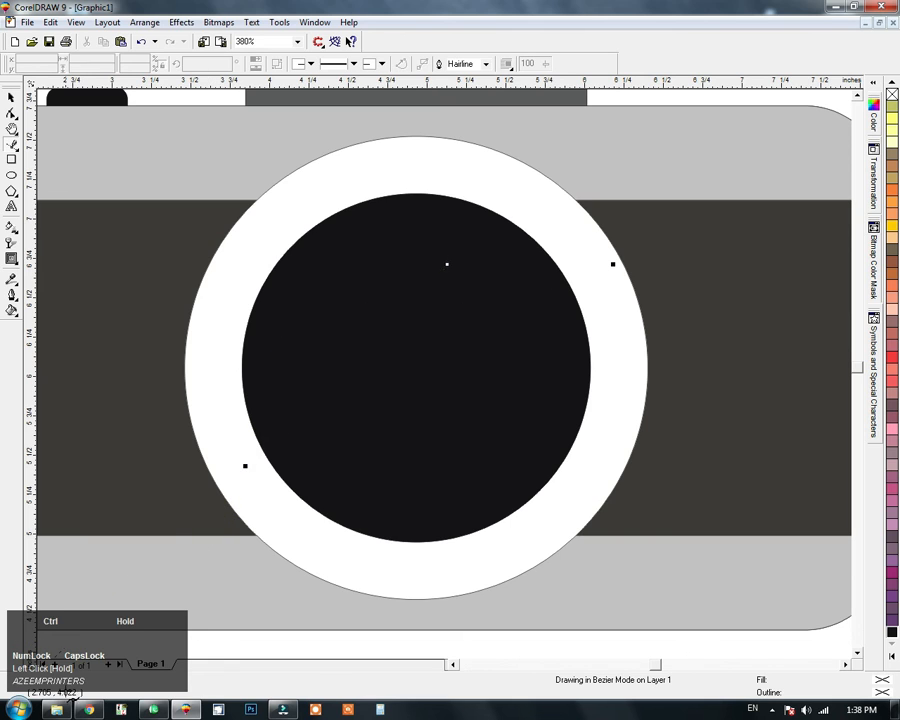
drag(97, 715, 123, 680)
click(192, 306)
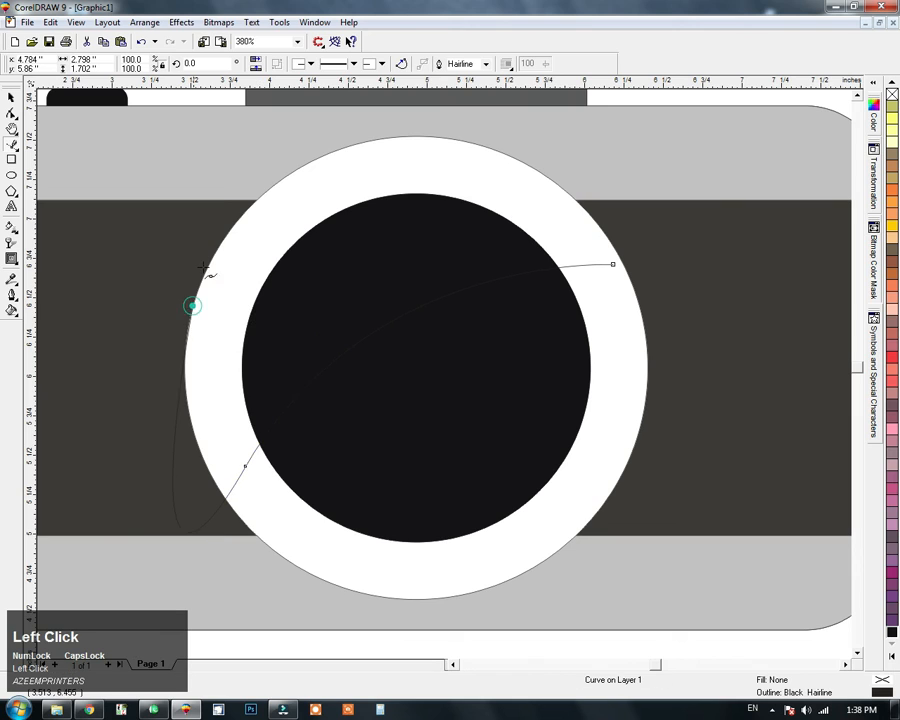
click(381, 147)
click(526, 167)
click(613, 264)
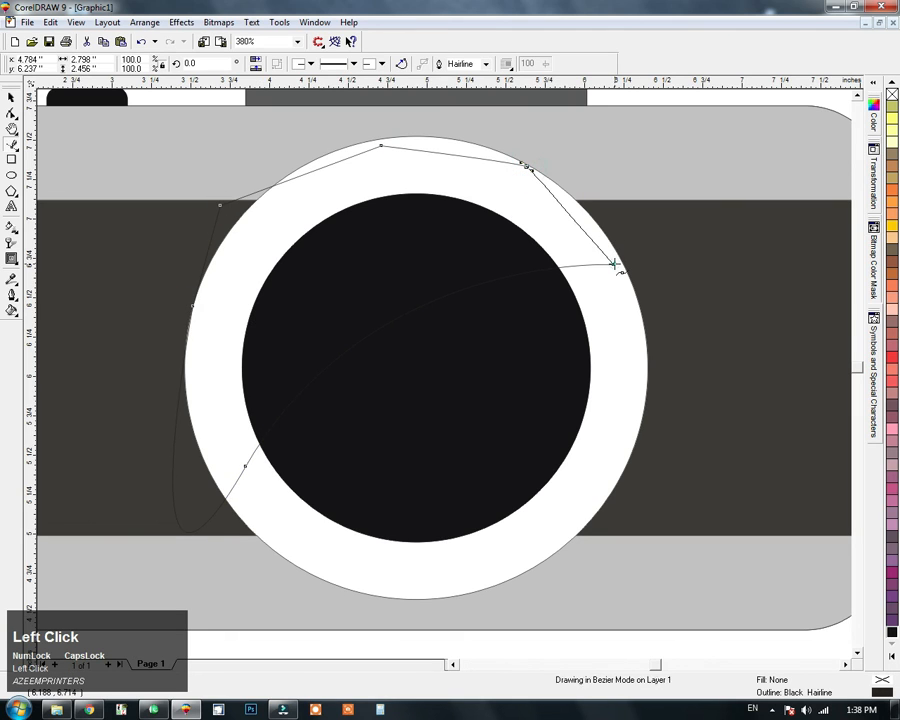
Step: Intersect the Bezier shape with the inner lens circle and delete the original Bezier shape
click(10, 99)
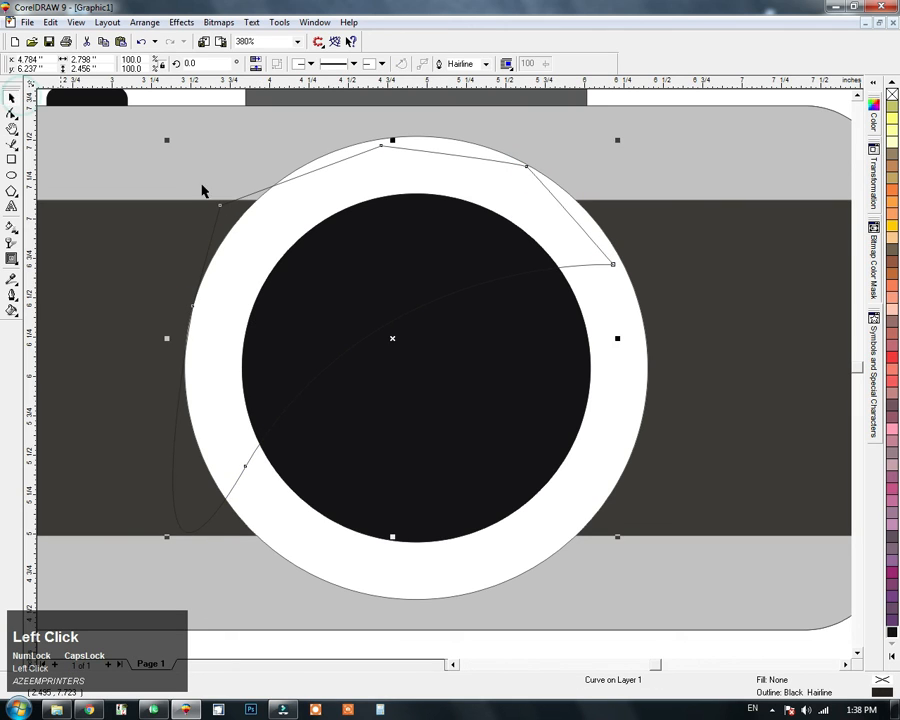
shift+click(507, 393)
click(462, 63)
click(584, 144)
click(505, 165)
key(Delete)
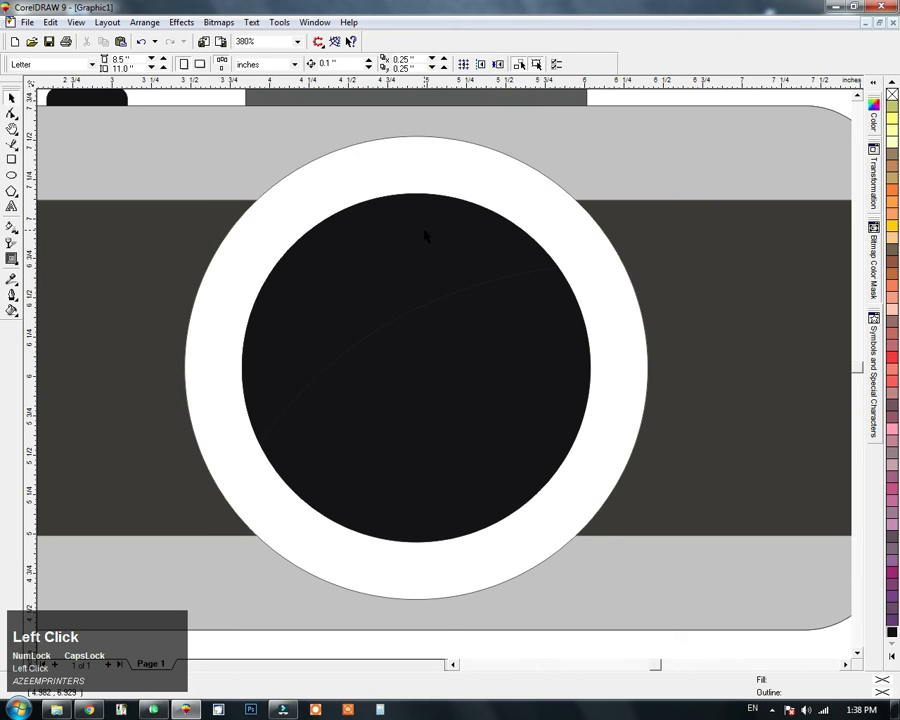
Step: Shrink the intersected reflection to about 1.919 by 1.518 inches, seat it just inside the inner lens edge and fill it with white
click(424, 232)
drag(238, 188, 247, 197)
drag(404, 264, 404, 266)
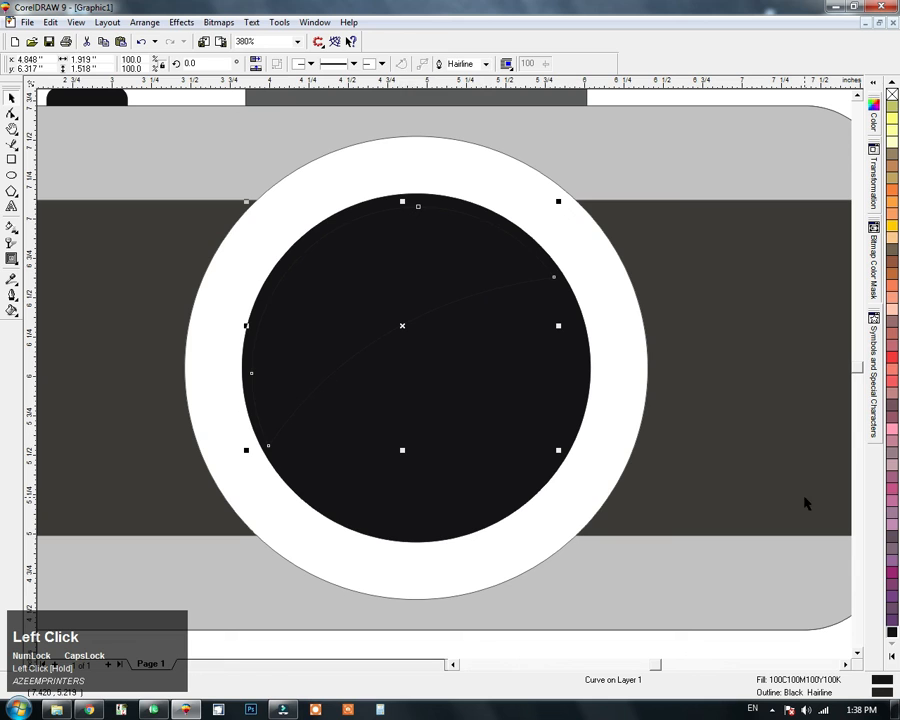
click(892, 656)
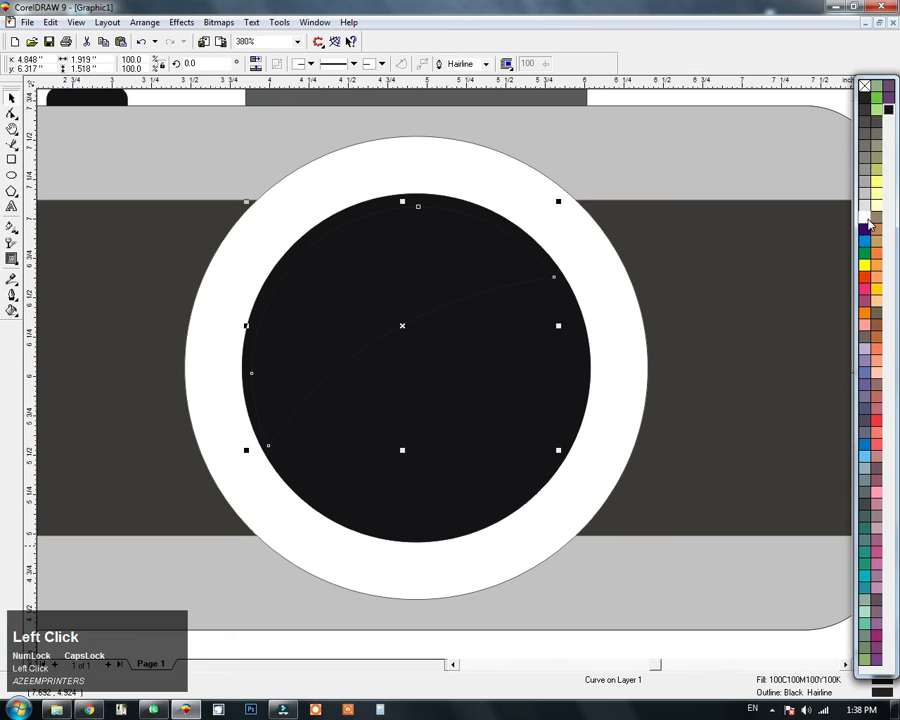
click(867, 221)
Step: Apply a Uniform transparency of 91 to the white lens reflection
click(12, 243)
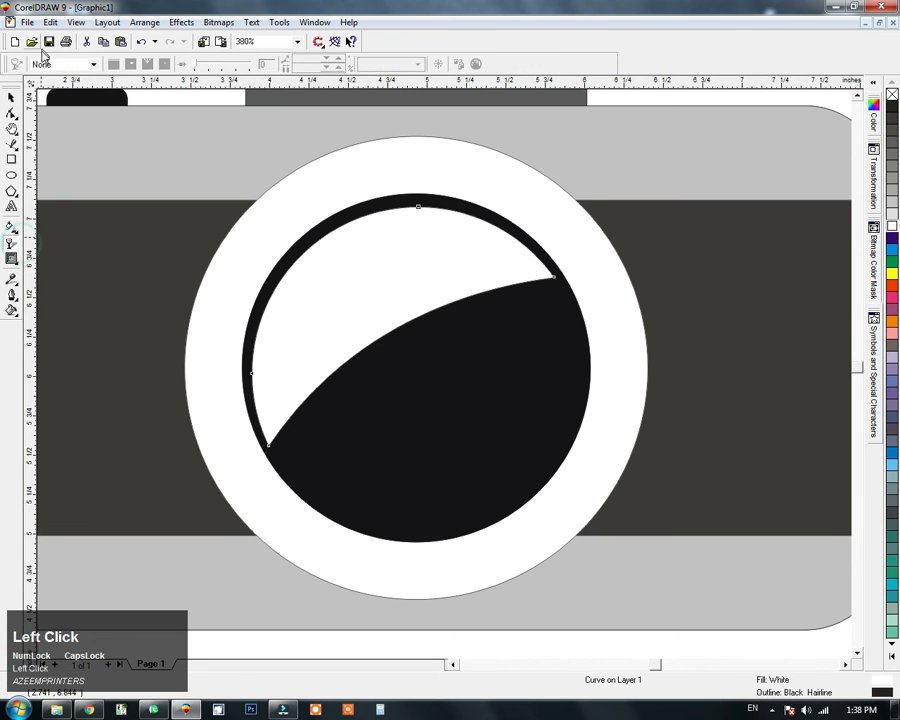
click(55, 64)
click(50, 87)
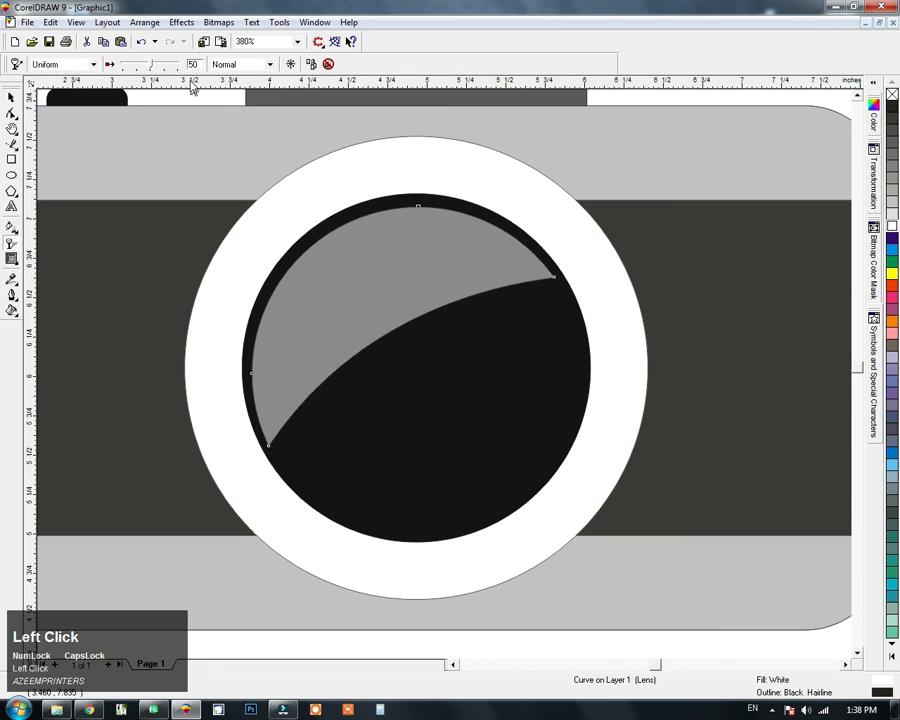
mouse_move(150, 68)
mouse_down()
mouse_move(141, 67)
mouse_move(180, 68)
mouse_move(162, 75)
mouse_up()
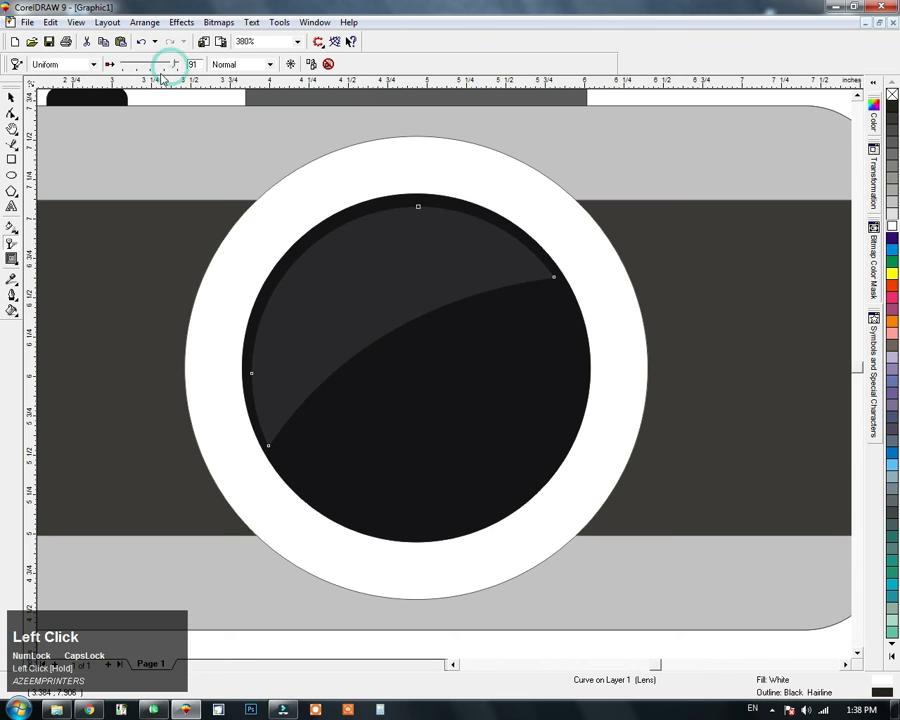
key(F3)
click(11, 97)
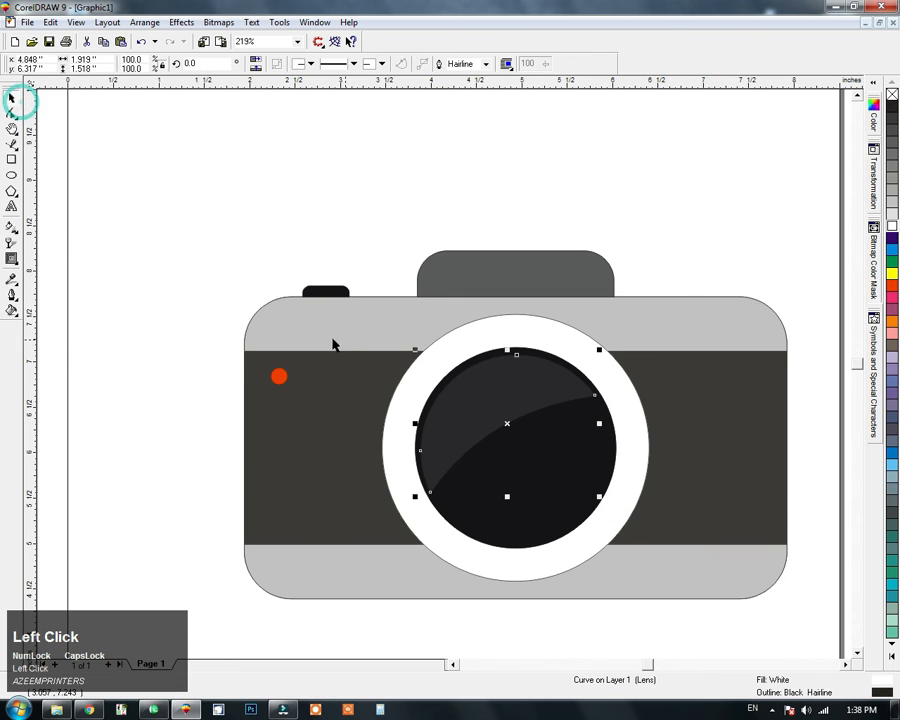
Step: Draw a circle about 0.546 inches wide in the inner lens's lower-right area and shift it slightly toward the lens centre
click(599, 609)
key(F2)
drag(673, 329, 410, 599)
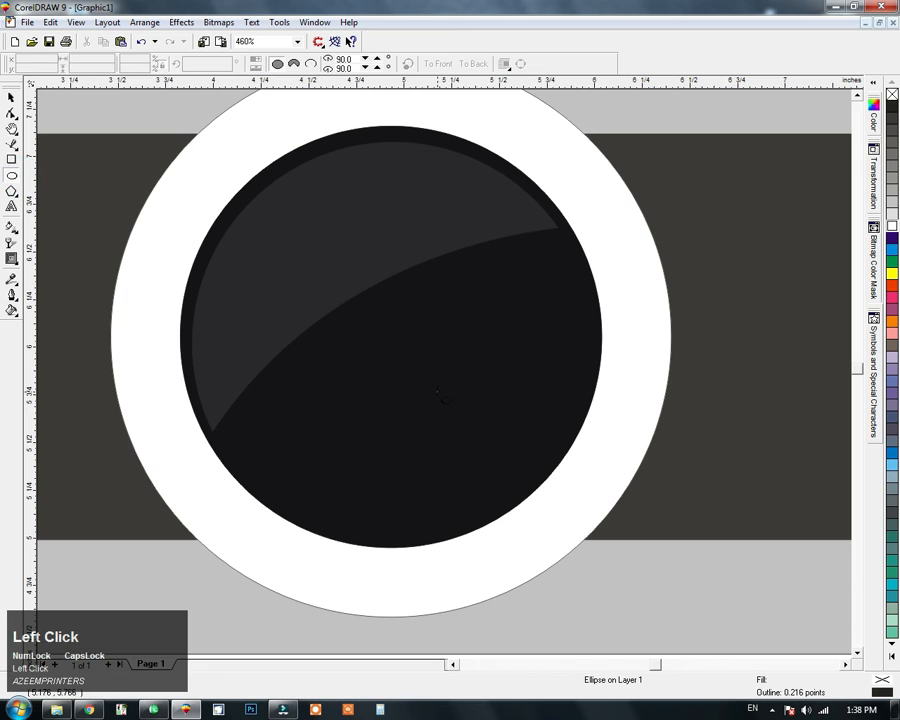
drag(434, 388, 546, 500)
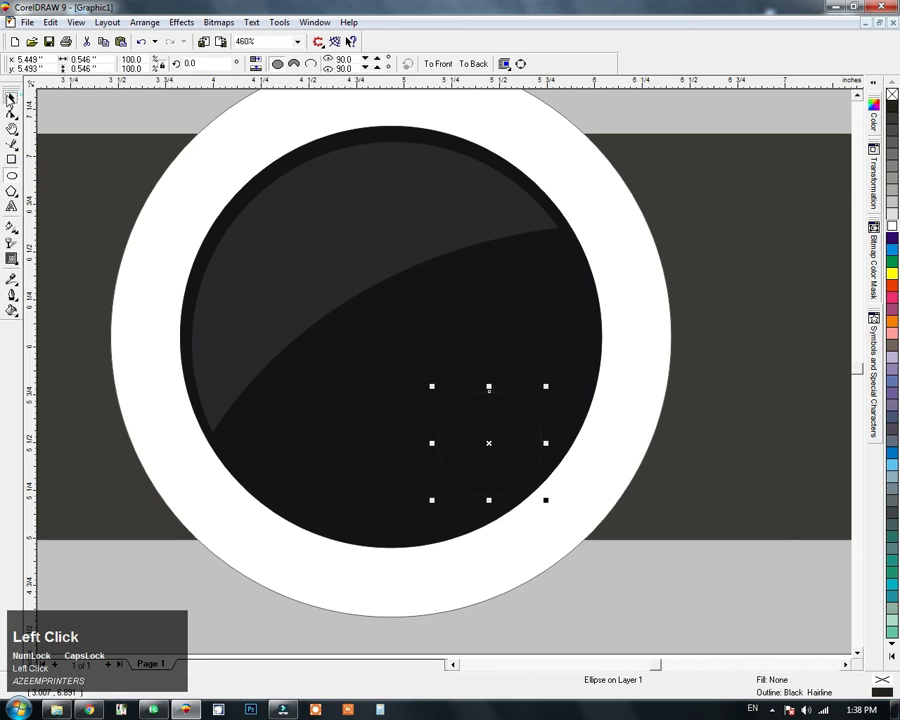
drag(514, 447, 501, 437)
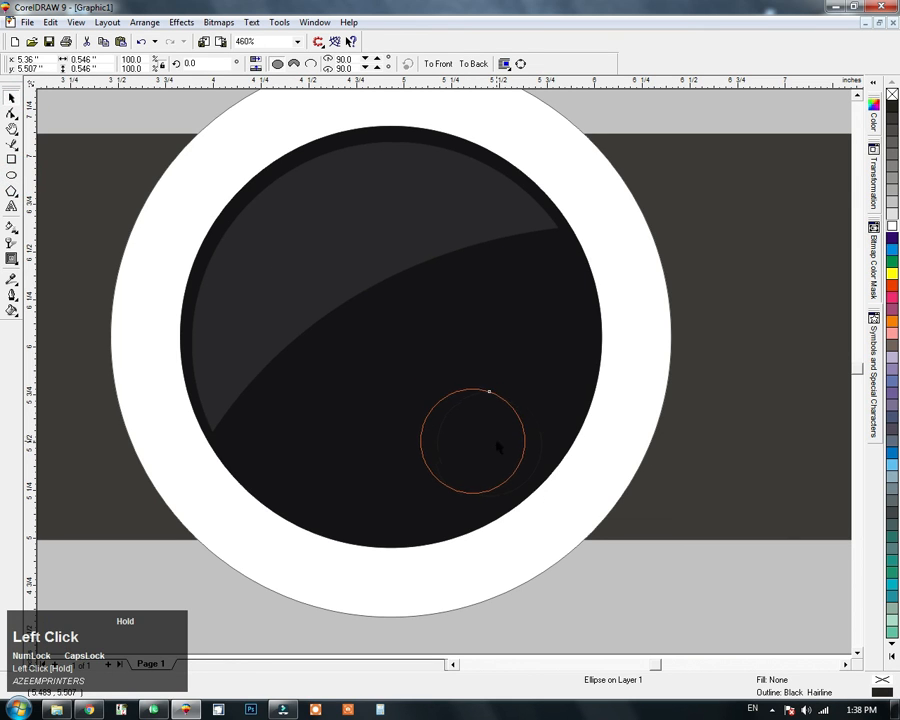
Step: Fill the small lens highlight circle with white by repeating the fill of the curved reflection
click(372, 265)
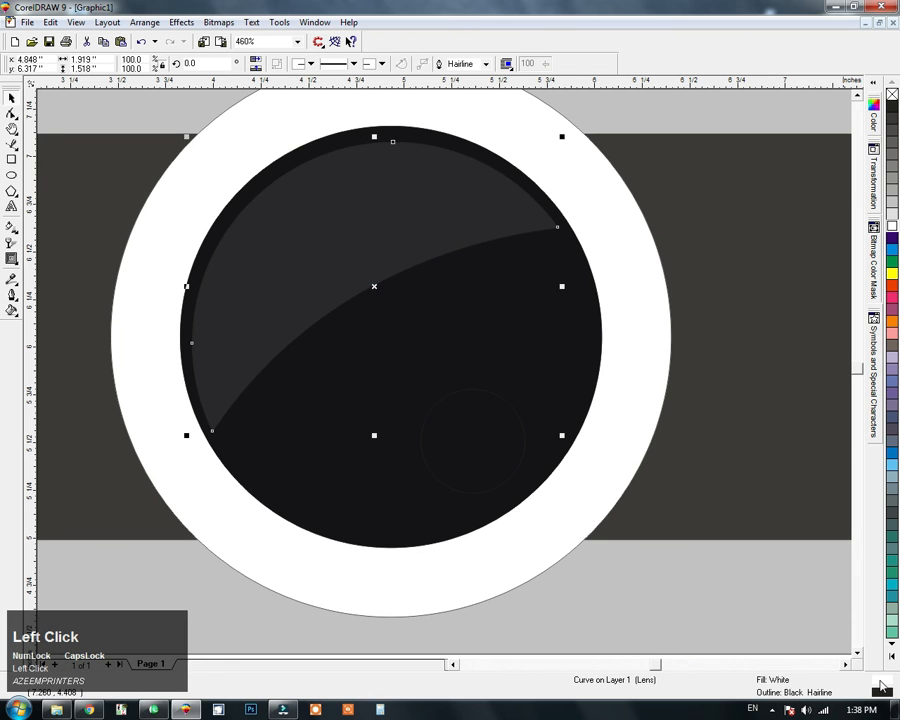
double_click(881, 684)
key(Return)
click(504, 464)
key(ctrl+r)
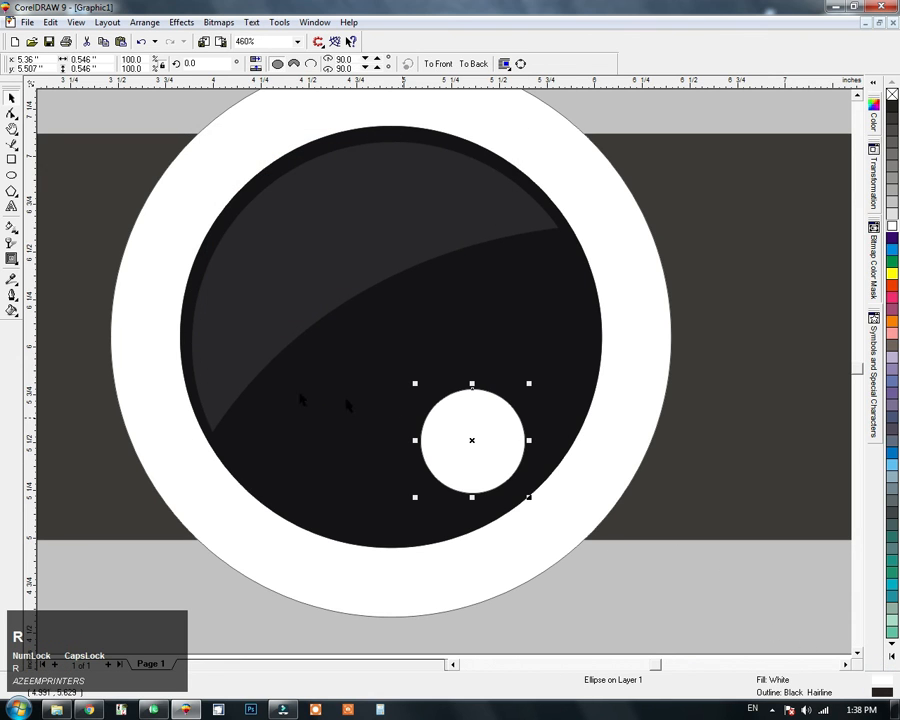
Step: Apply a Uniform transparency of 91 to the small highlight circle to match the curved reflection
click(244, 302)
key(ctrl+z)
click(14, 243)
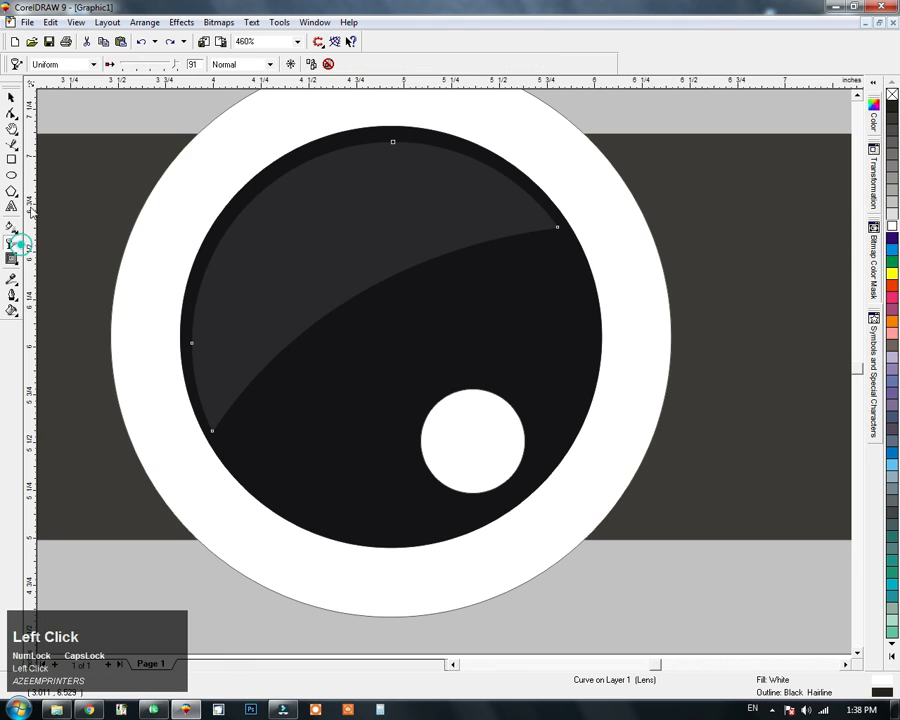
click(485, 464)
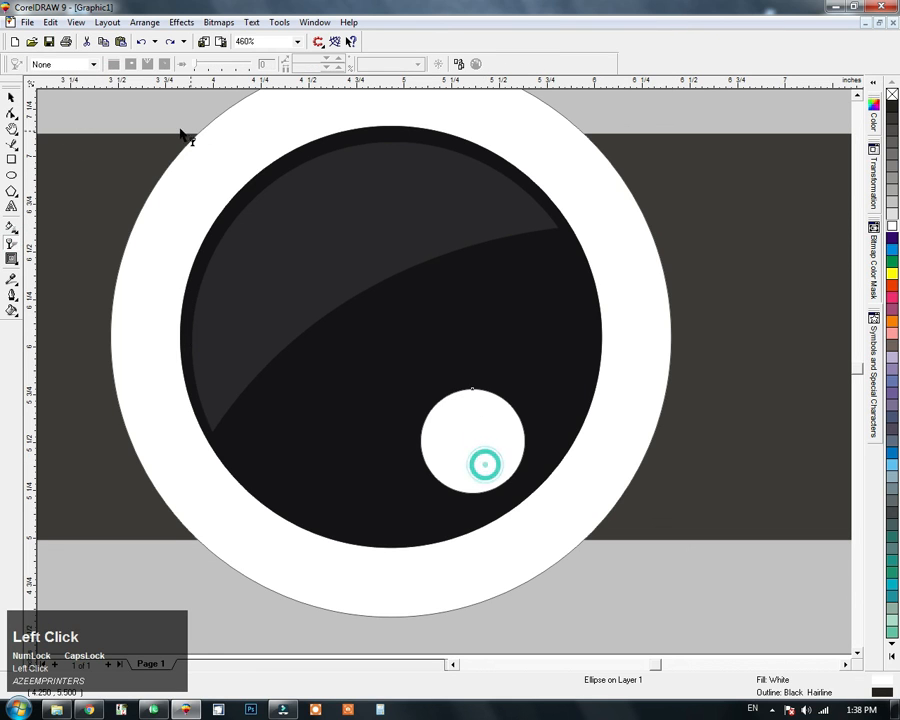
click(77, 67)
click(70, 89)
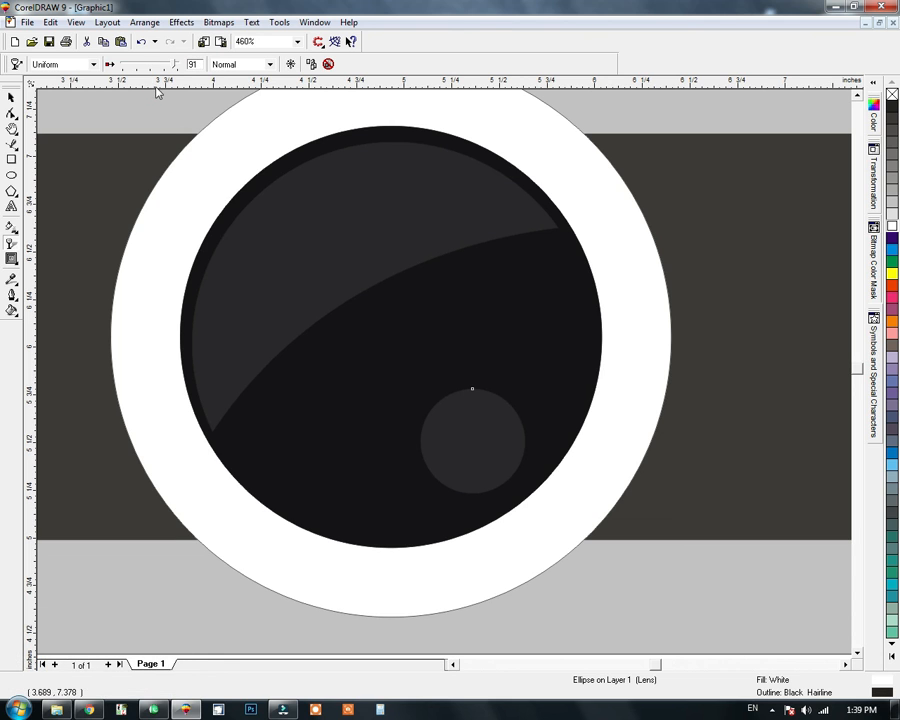
click(12, 99)
key(F3)
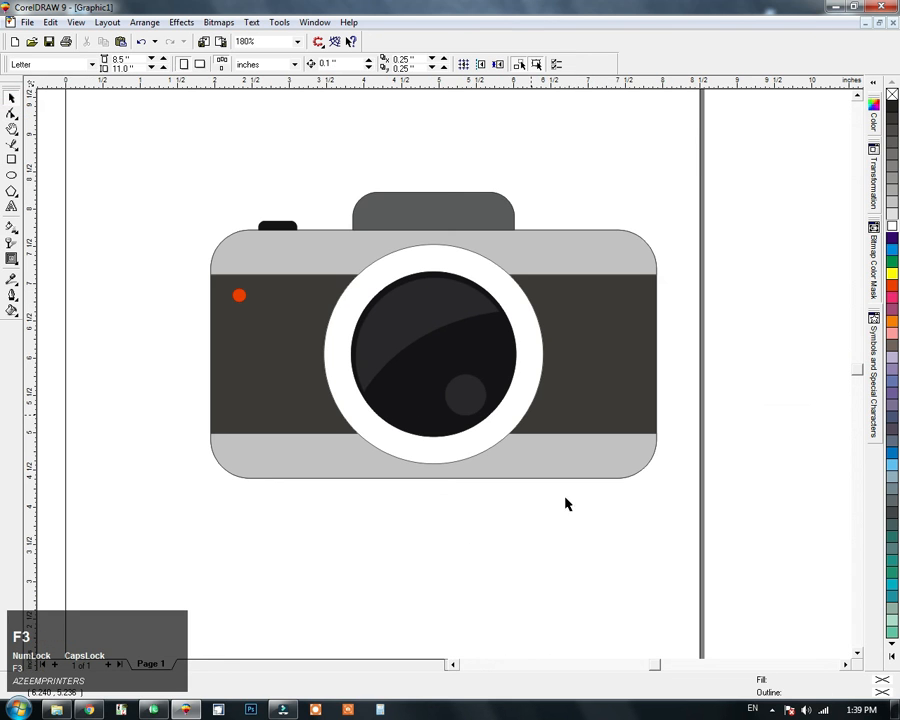
Step: Select all the camera objects and remove their outlines
drag(746, 144, 170, 490)
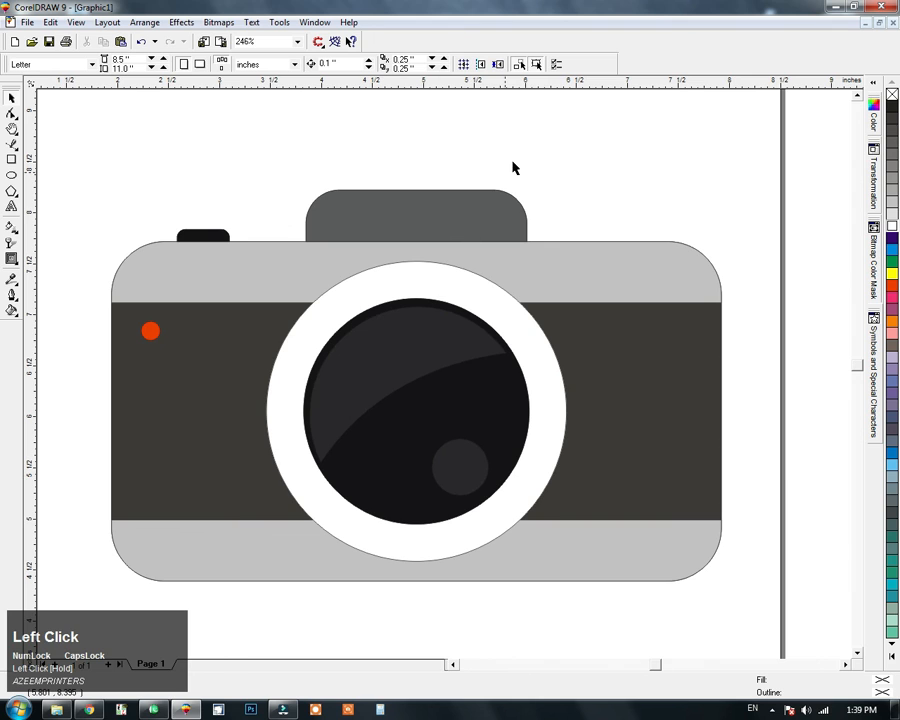
key(F4)
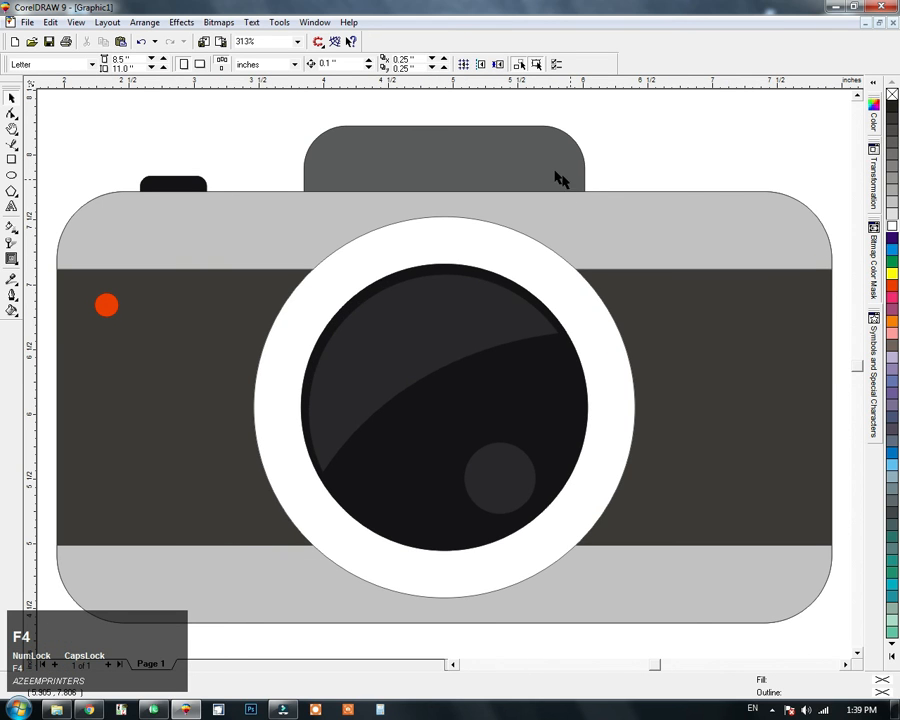
key(ctrl+a)
click(708, 140)
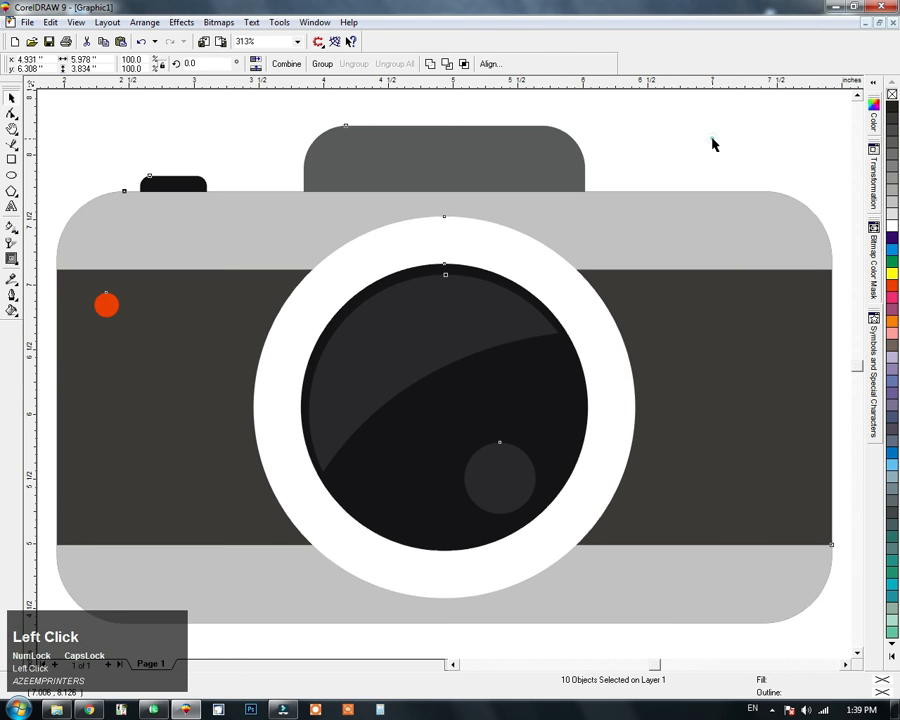